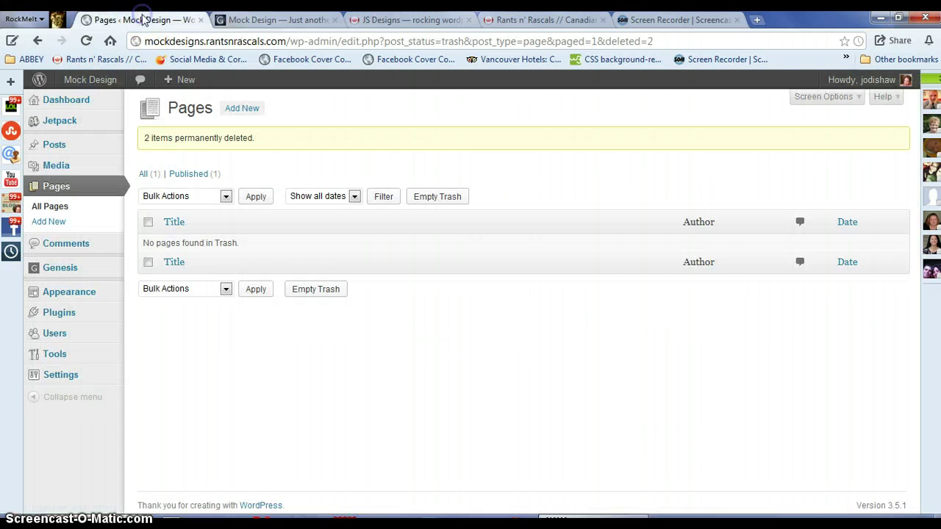
Step: Open the WordPress dashboard, and reload the live Mock Design site to check its navigation area
{"action": "left_click", "coordinate": [65, 99]}
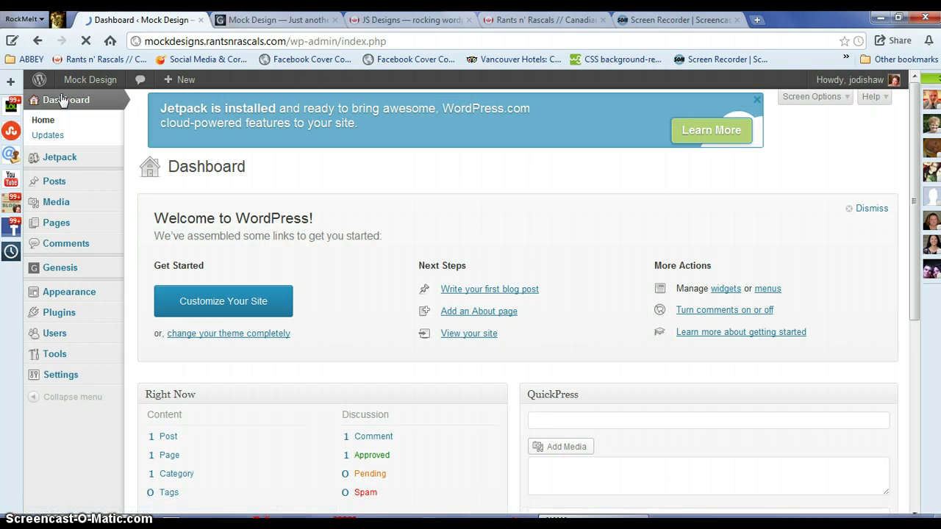
{"action": "left_click", "coordinate": [247, 22]}
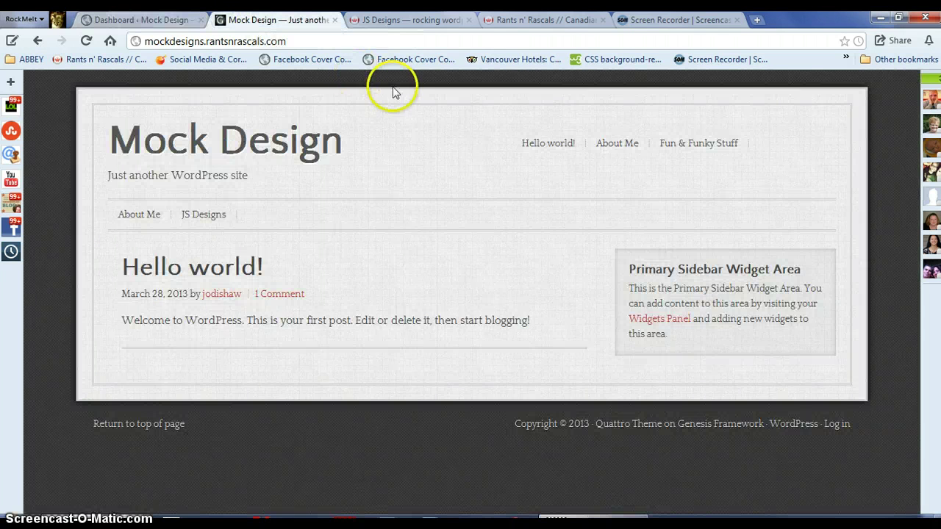
{"action": "left_click", "coordinate": [310, 38]}
{"action": "key", "text": "Return"}
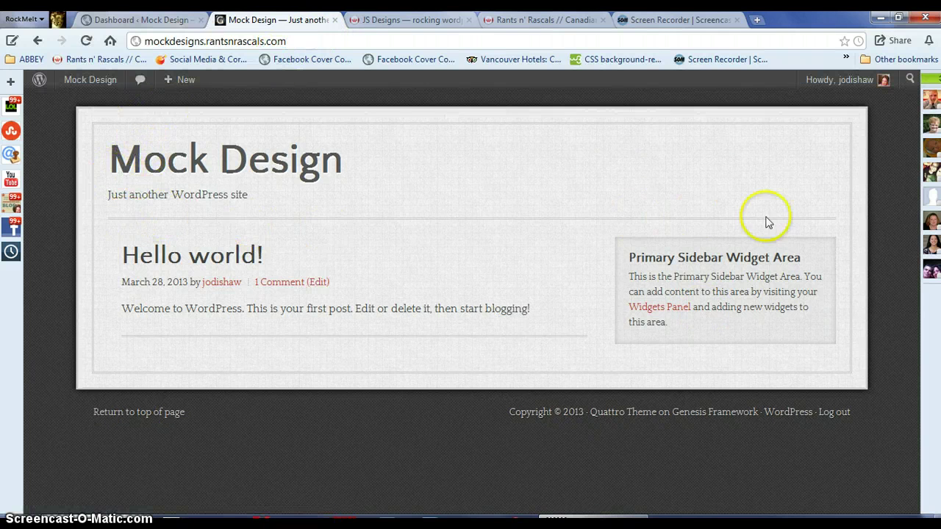
Step: Create a new custom navigation menu named "main" in the WordPress admin
{"action": "left_click", "coordinate": [121, 23]}
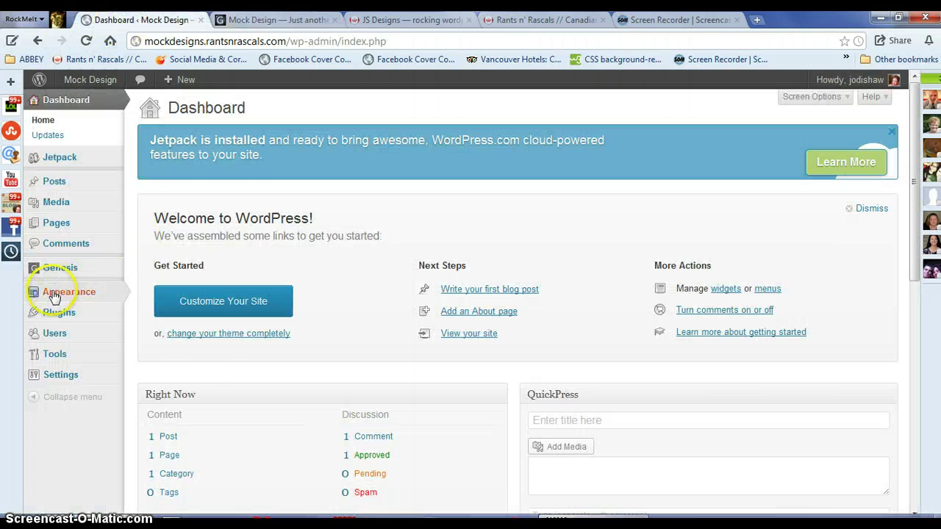
{"action": "mouse_move", "coordinate": [54, 297]}
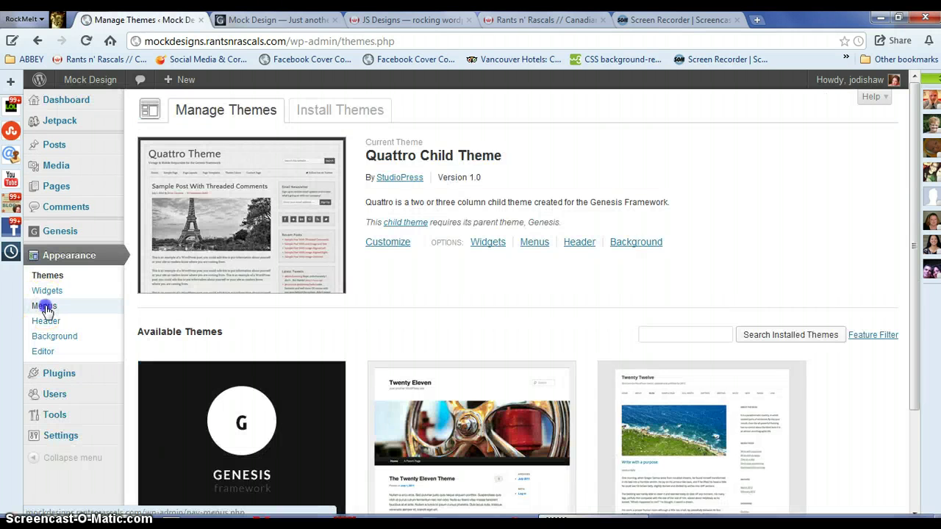
{"action": "left_click", "coordinate": [44, 308]}
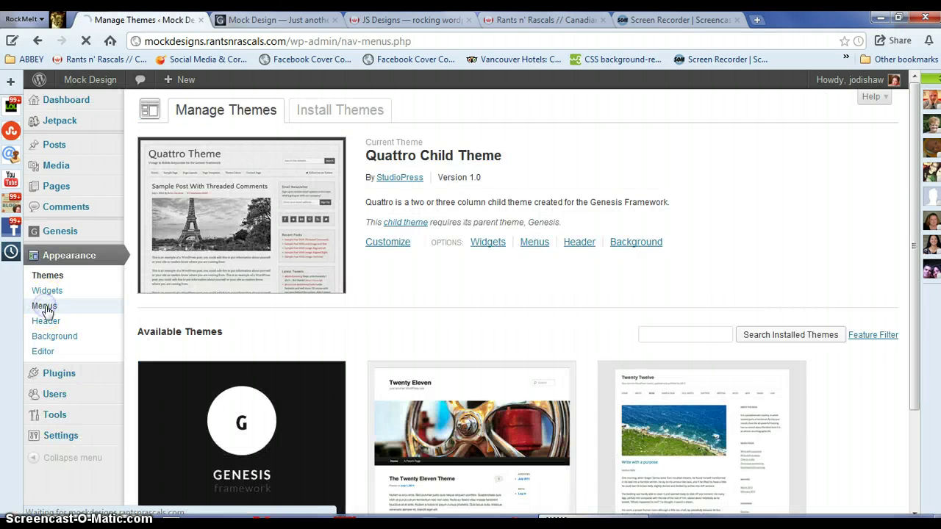
{"action": "left_click", "coordinate": [429, 149]}
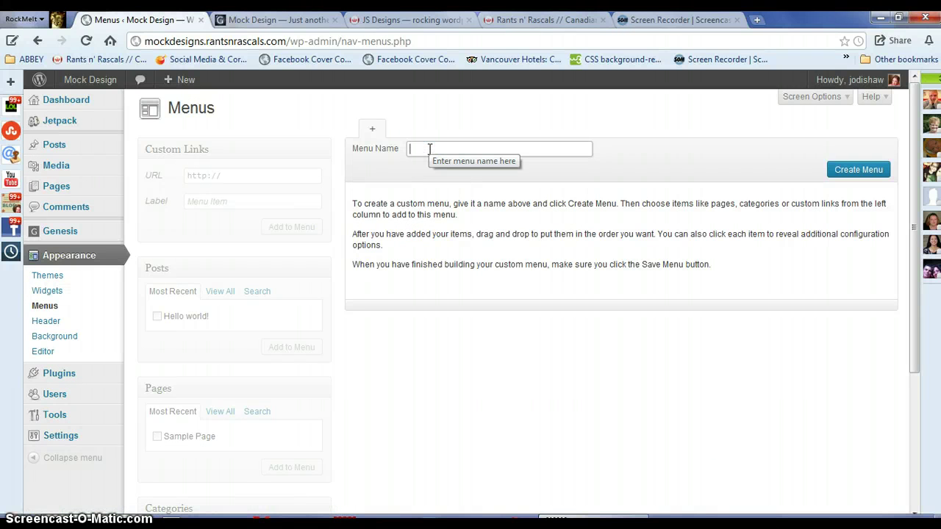
{"action": "type", "text": "main"}
{"action": "key", "text": "Escape"}
{"action": "type", "text": "n"}
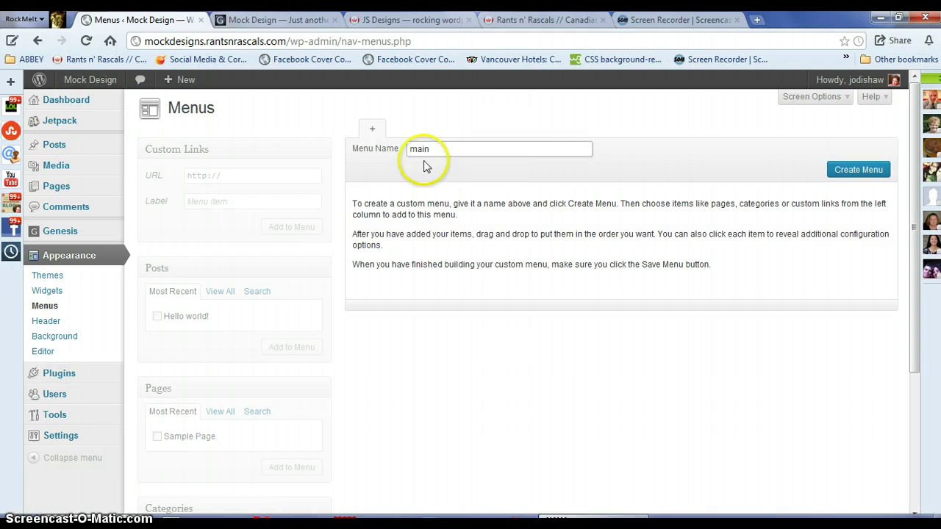
{"action": "left_click", "coordinate": [851, 170]}
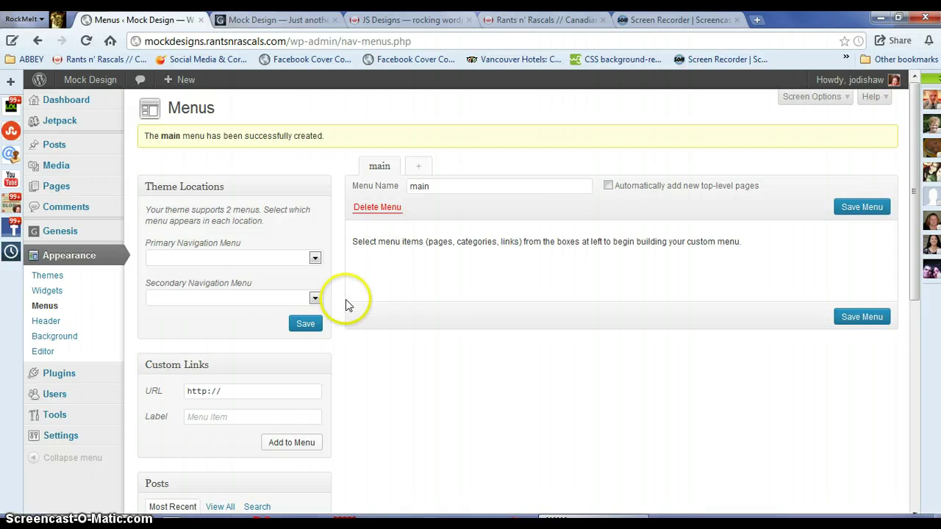
{"action": "scroll", "coordinate": [346, 304], "scroll_direction": "down", "scroll_amount": 1}
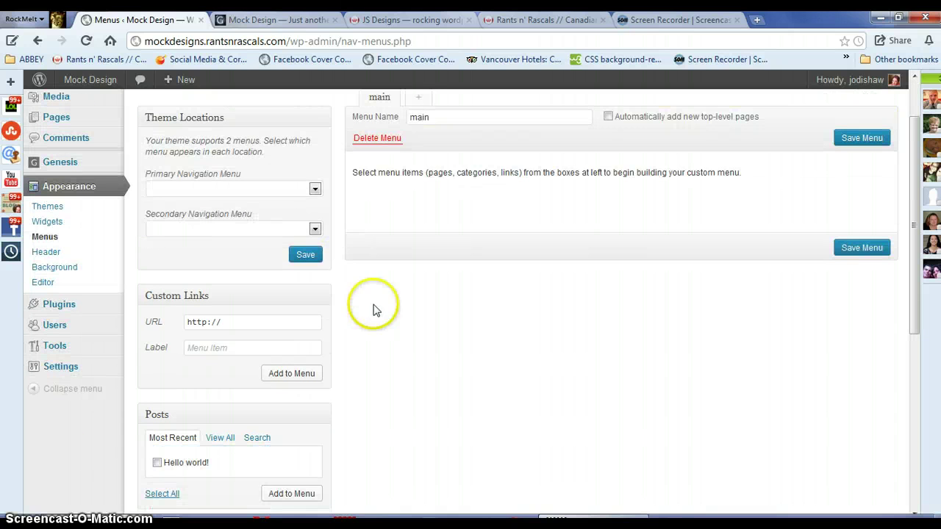
{"action": "left_click", "coordinate": [243, 322]}
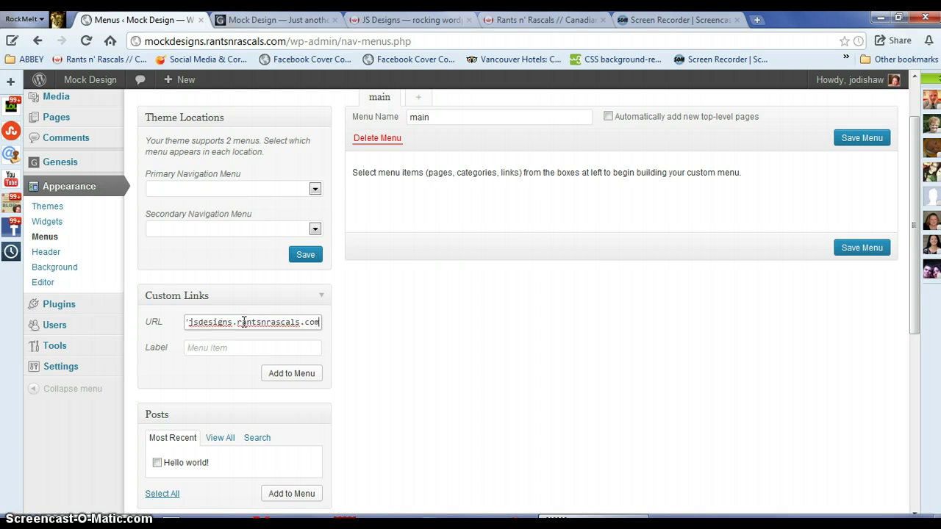
{"action": "key", "text": "Tab"}
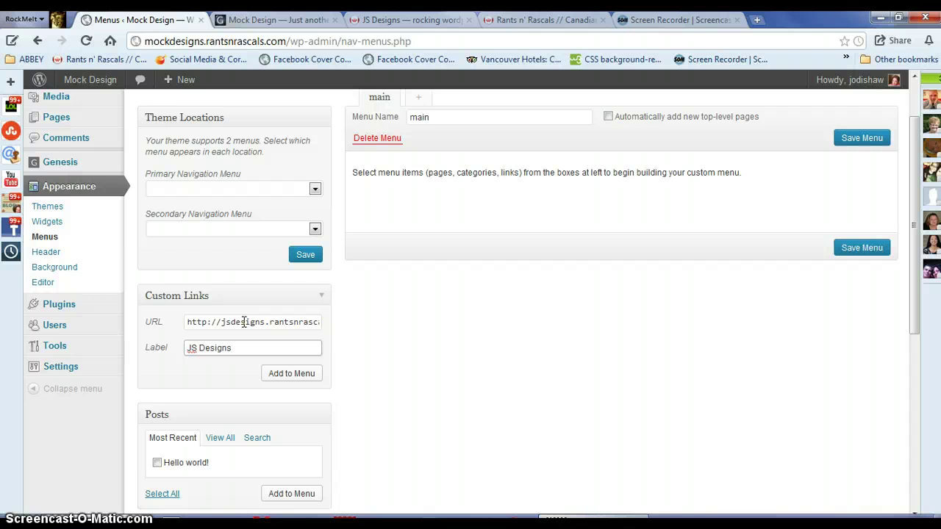
{"action": "left_click", "coordinate": [290, 375]}
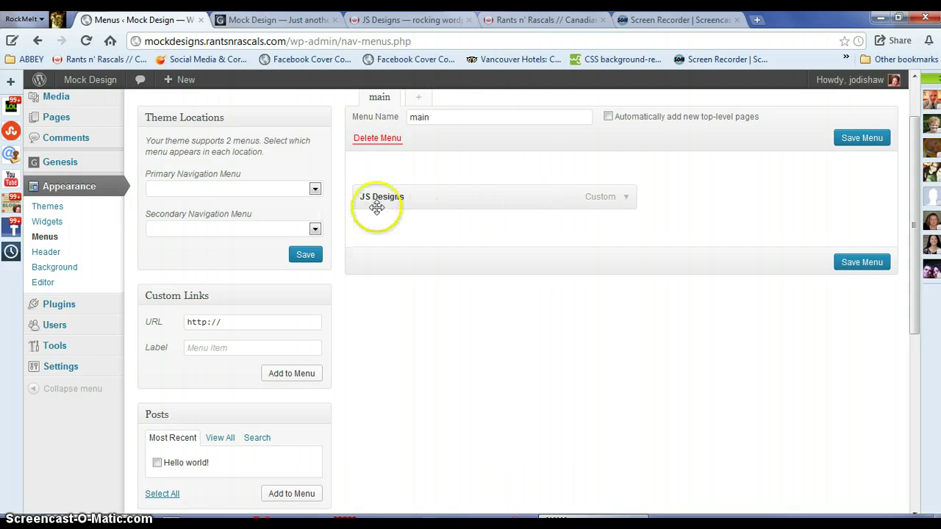
{"action": "left_click", "coordinate": [866, 264]}
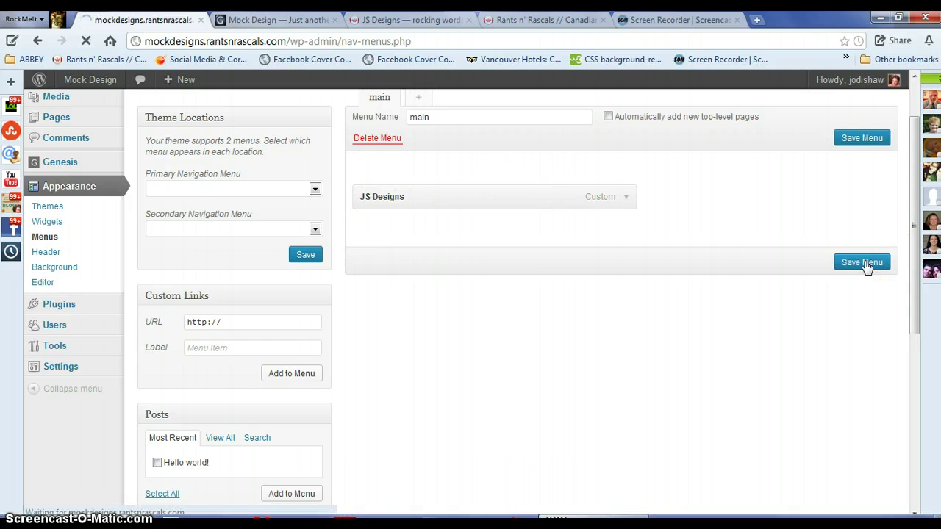
Step: Reload the live Mock Design site to check whether the saved menu is displayed
{"action": "left_click", "coordinate": [285, 19]}
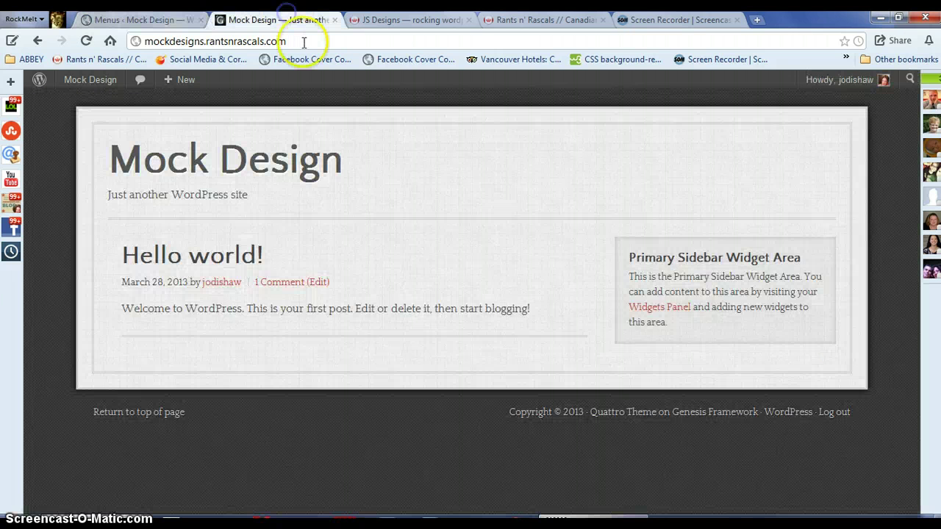
{"action": "left_click", "coordinate": [305, 43]}
{"action": "key", "text": "Return"}
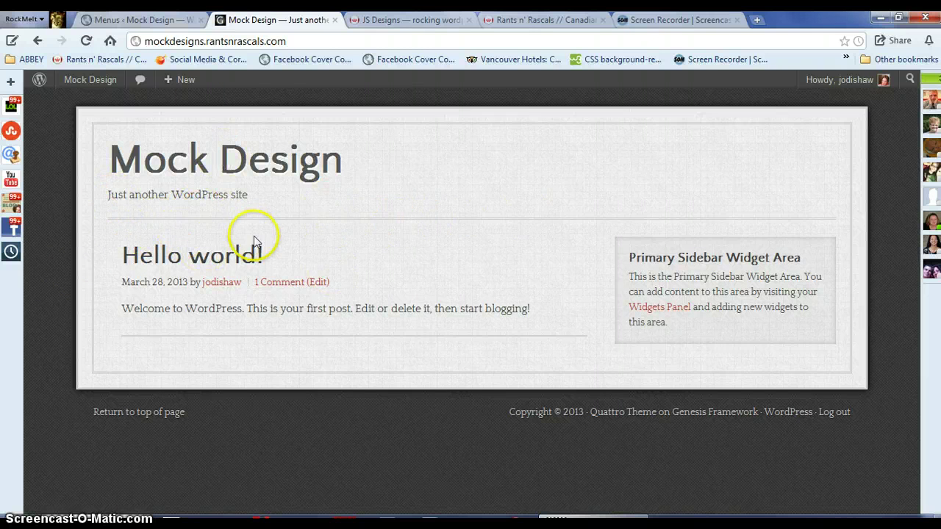
{"action": "left_click", "coordinate": [125, 19]}
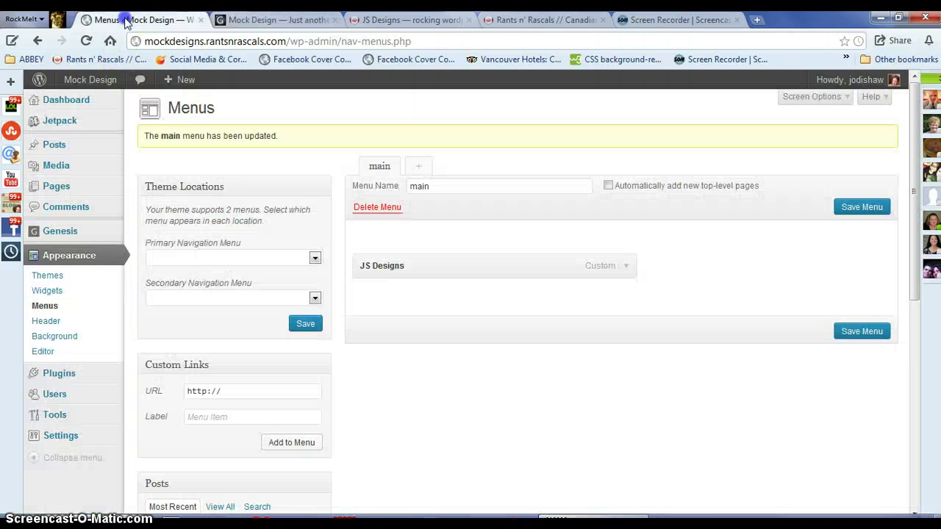
{"action": "left_click", "coordinate": [258, 20]}
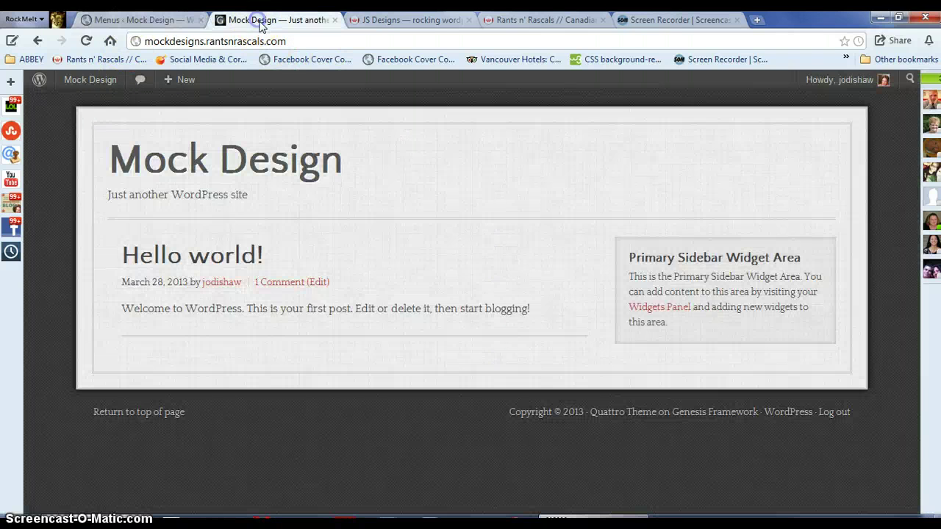
Step: Review the Menus page's screen options, including the advanced menu properties, and close them
{"action": "left_click", "coordinate": [156, 18]}
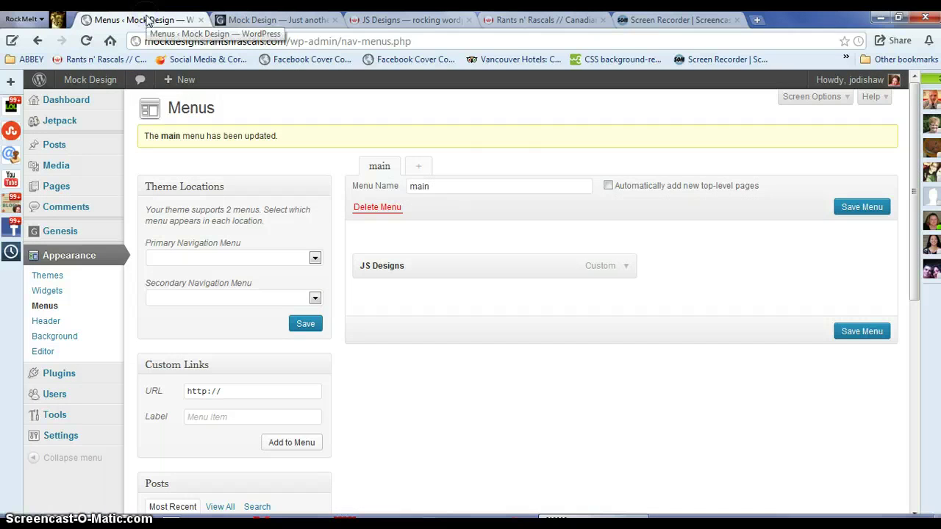
{"action": "left_click", "coordinate": [818, 97]}
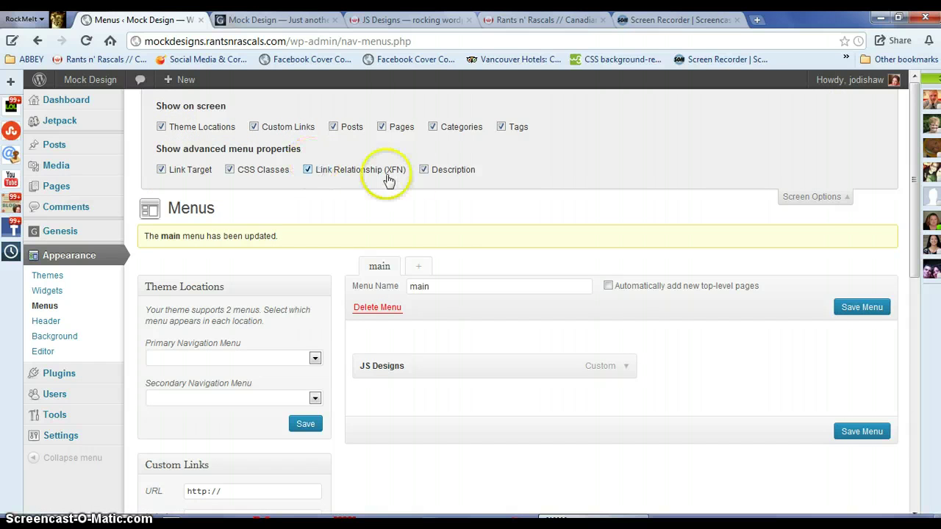
{"action": "left_click", "coordinate": [833, 200]}
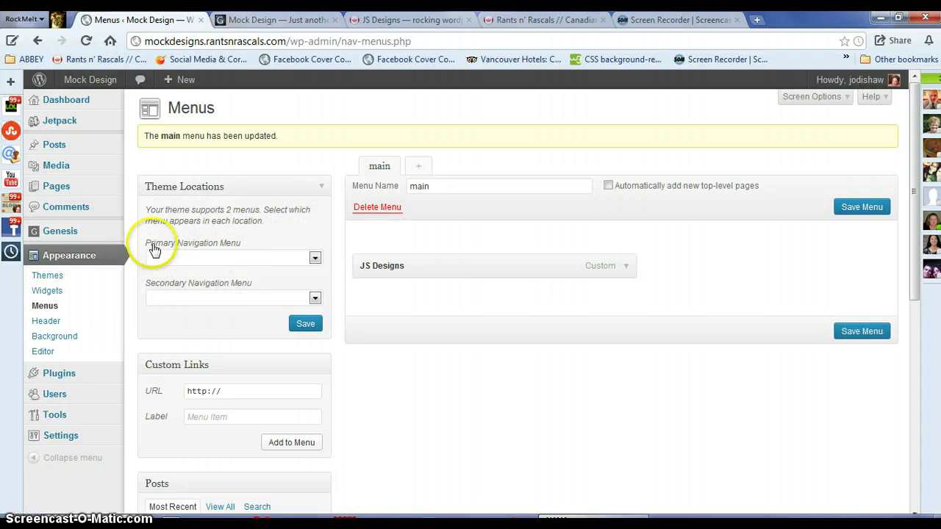
Step: Assign the main menu as the theme's Primary Navigation Menu and save the theme location
{"action": "left_click", "coordinate": [315, 259]}
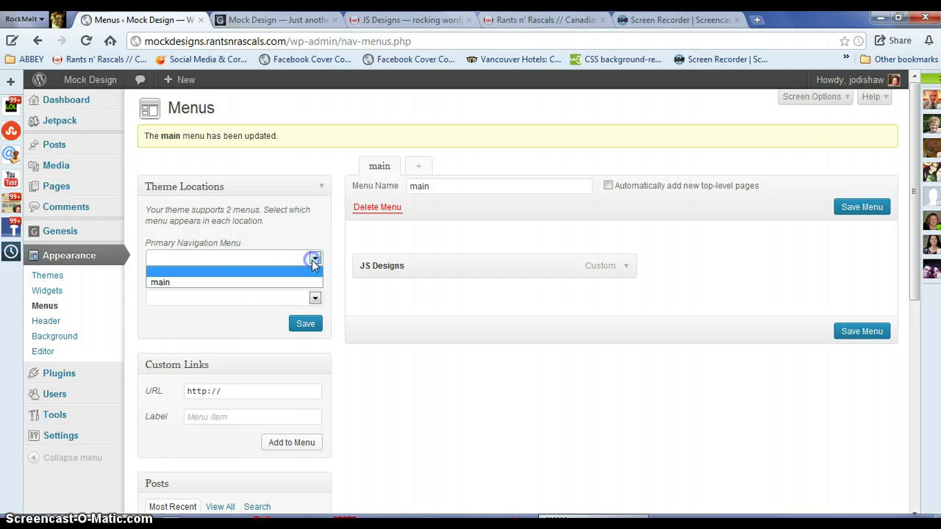
{"action": "left_click", "coordinate": [189, 283]}
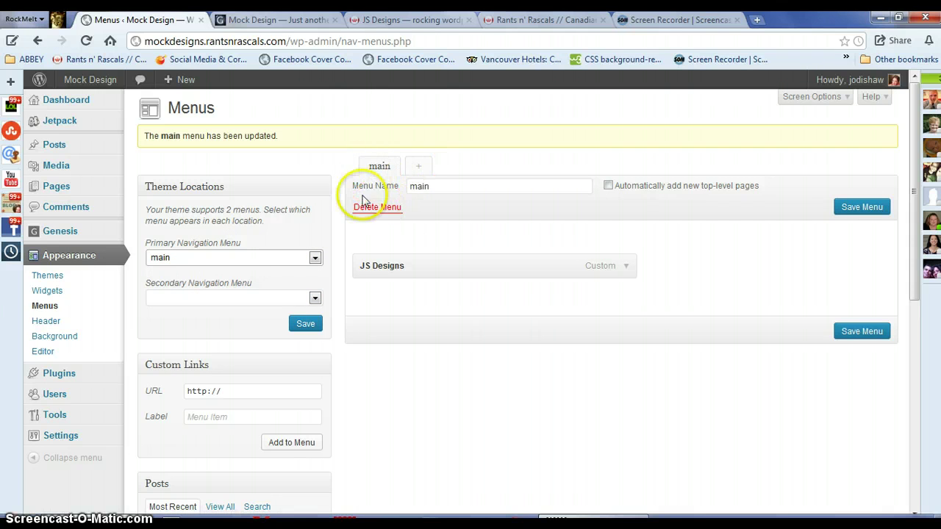
{"action": "left_click", "coordinate": [304, 326]}
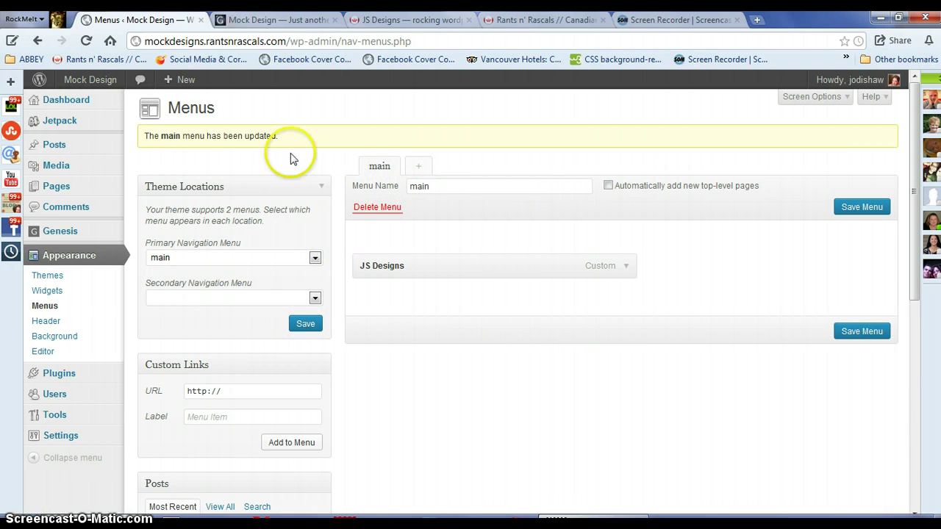
Step: Reload the live Mock Design site, test the JS Designs menu link, and return to the site
{"action": "left_click", "coordinate": [261, 20]}
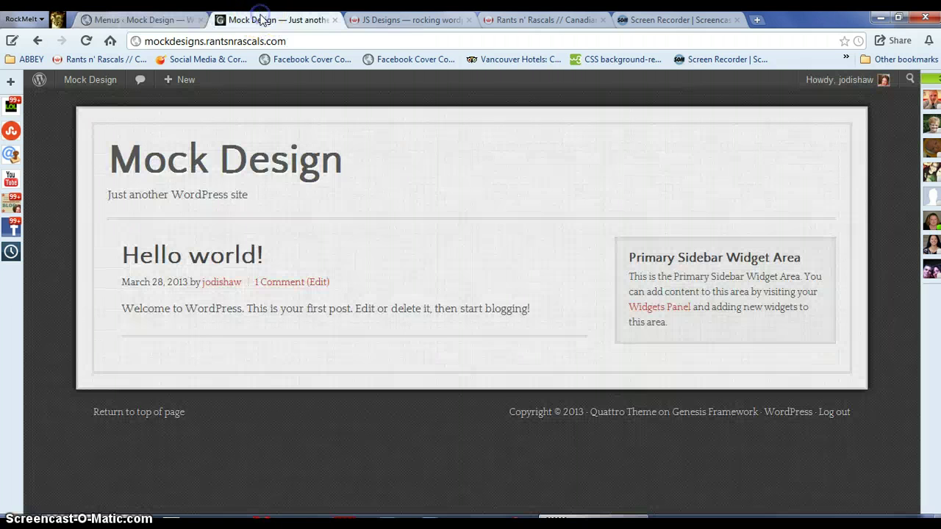
{"action": "left_click", "coordinate": [261, 42]}
{"action": "key", "text": "Return"}
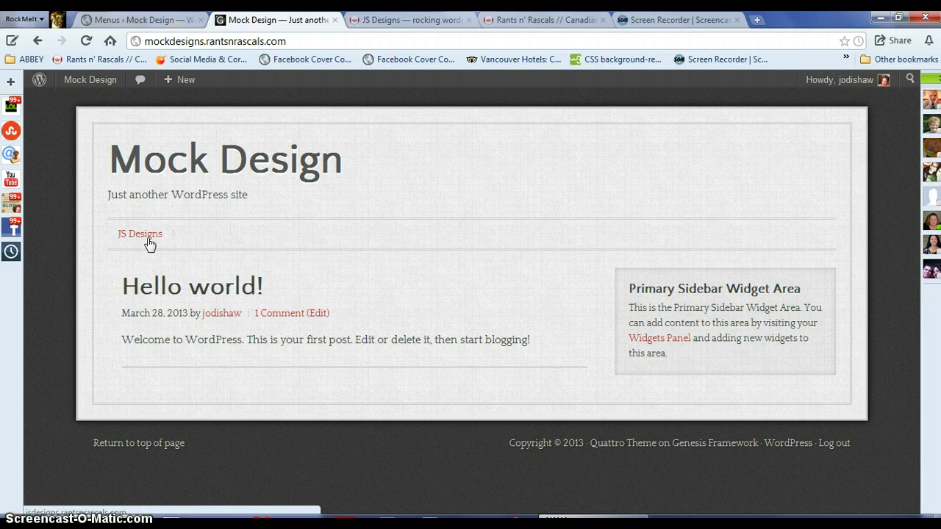
{"action": "left_click", "coordinate": [144, 242]}
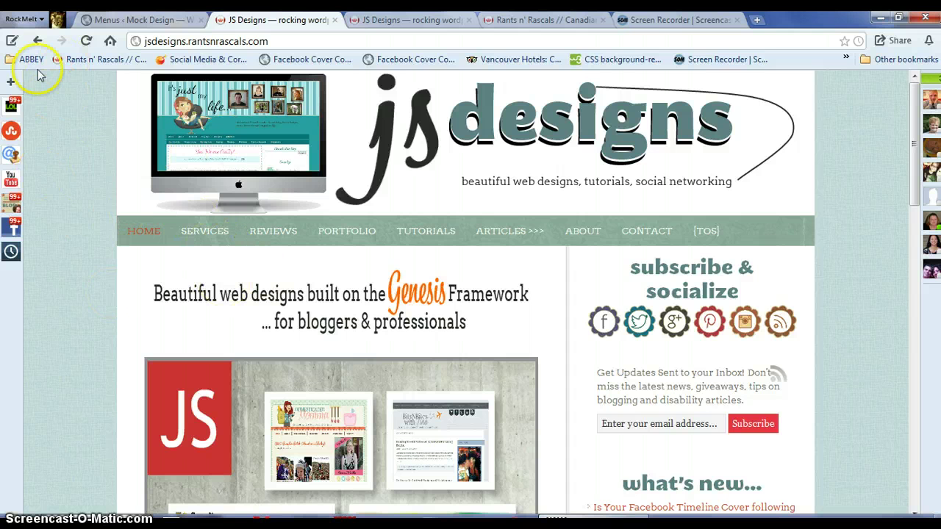
{"action": "left_click", "coordinate": [37, 40]}
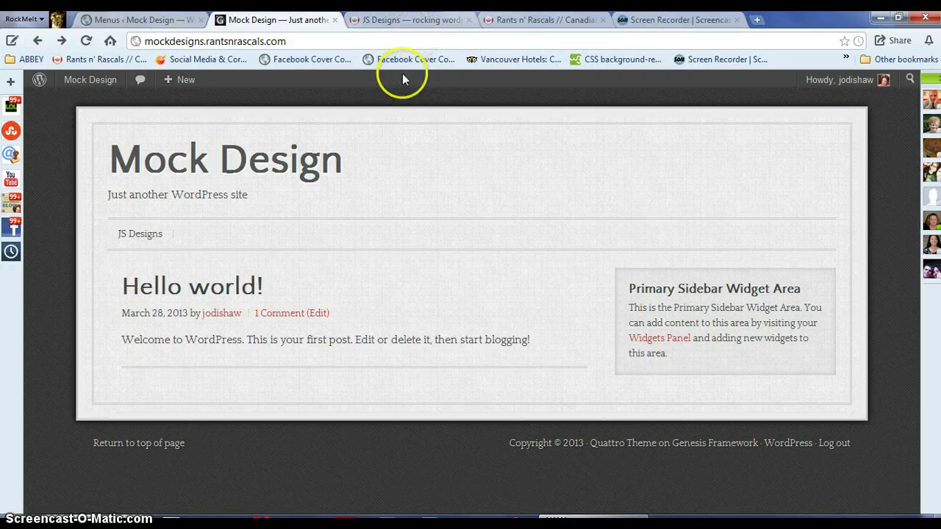
Step: Set the JS Designs menu item to open its link in a new window/tab and save the menu
{"action": "left_click", "coordinate": [126, 20]}
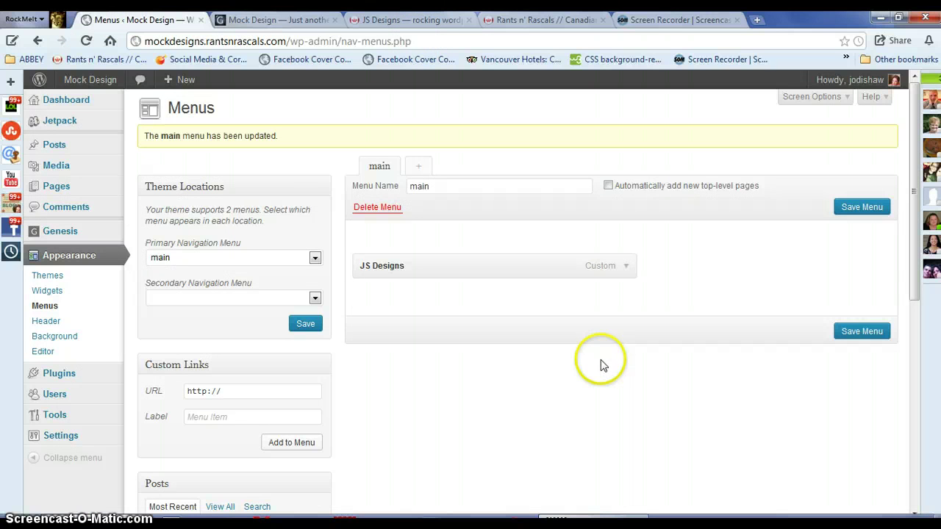
{"action": "left_click", "coordinate": [627, 268]}
{"action": "scroll", "coordinate": [654, 285], "scroll_direction": "down", "scroll_amount": 1}
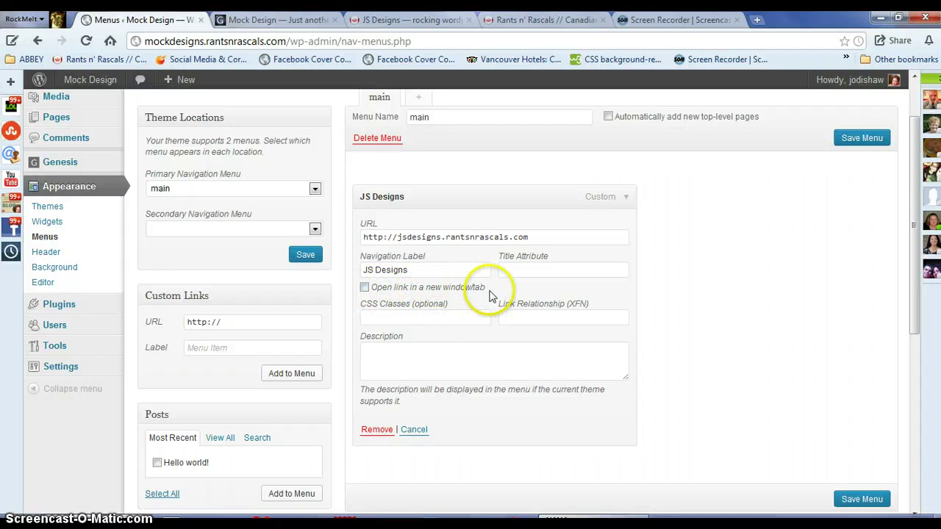
{"action": "left_click", "coordinate": [364, 287]}
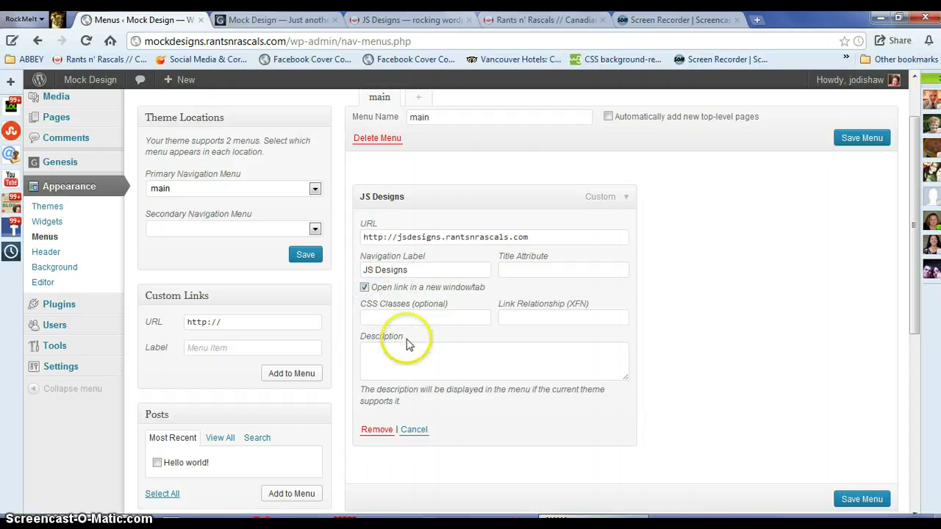
{"action": "left_click", "coordinate": [856, 500]}
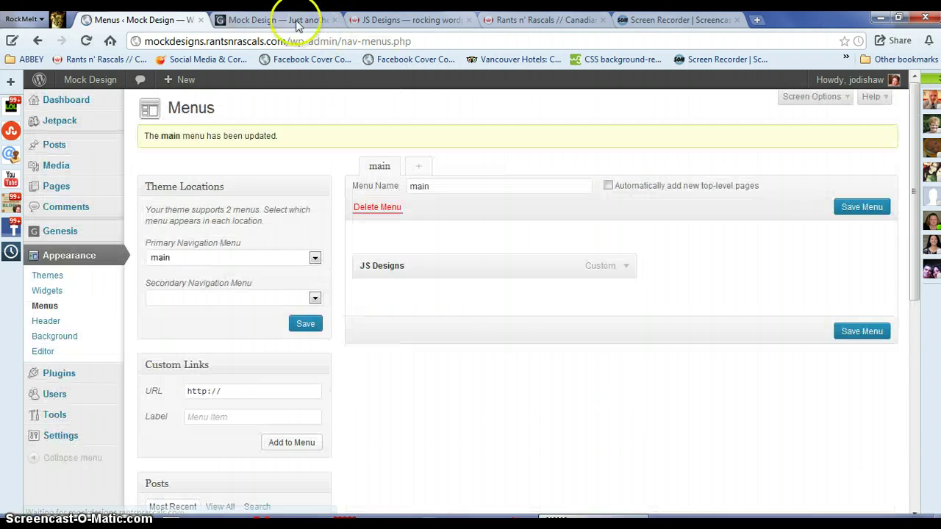
Step: Reload the live site and test how the JS Designs link opens, returning to the Mock Design page
{"action": "left_click", "coordinate": [298, 22]}
{"action": "left_click", "coordinate": [300, 40]}
{"action": "key", "text": "Return"}
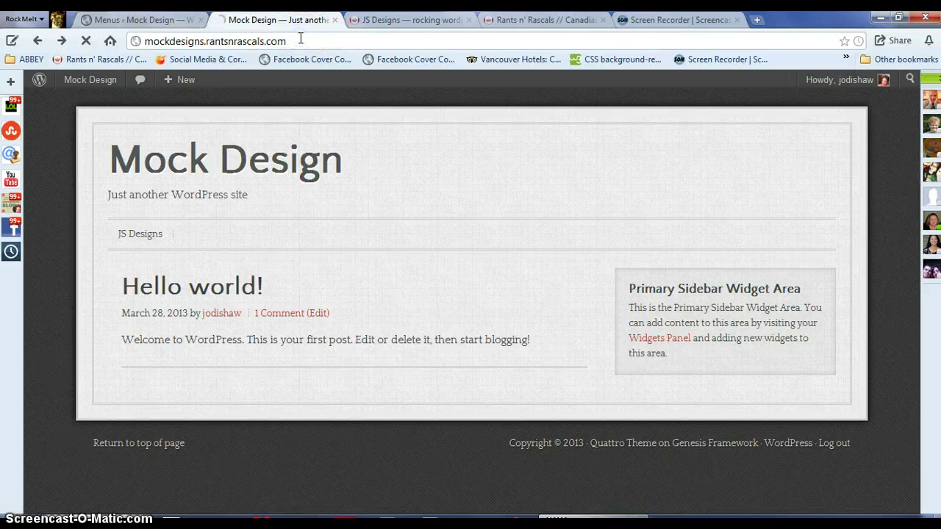
{"action": "left_click", "coordinate": [142, 243]}
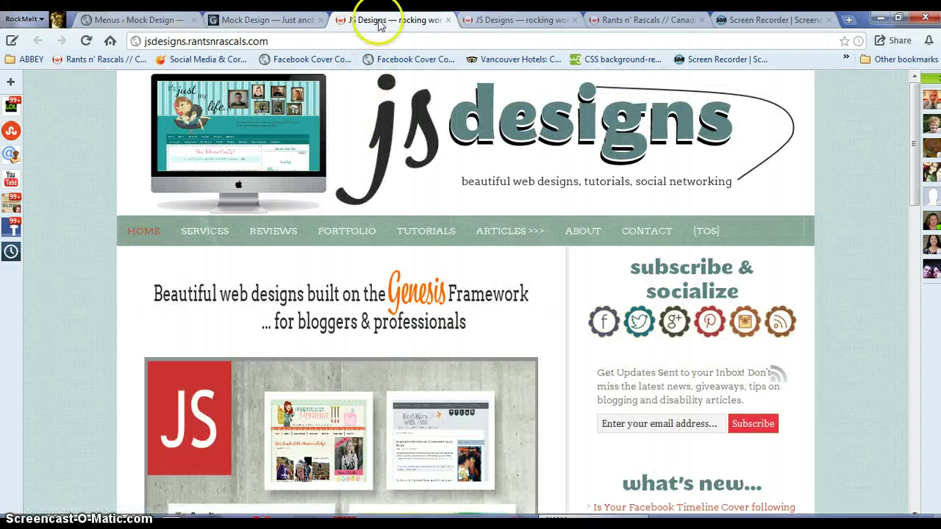
{"action": "left_click", "coordinate": [268, 20]}
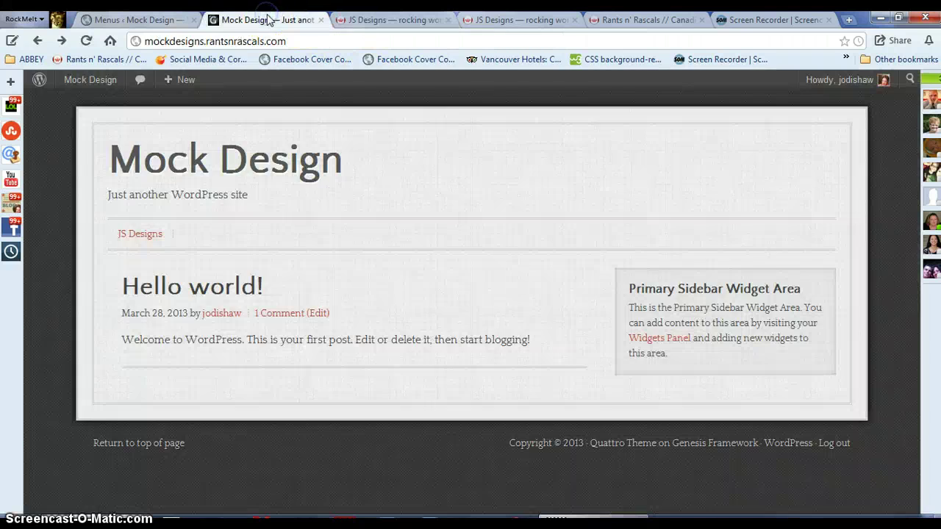
Step: Compare the open Mock Design and JS Designs browser tabs, and close the duplicate JS Designs tab
{"action": "left_click", "coordinate": [367, 18]}
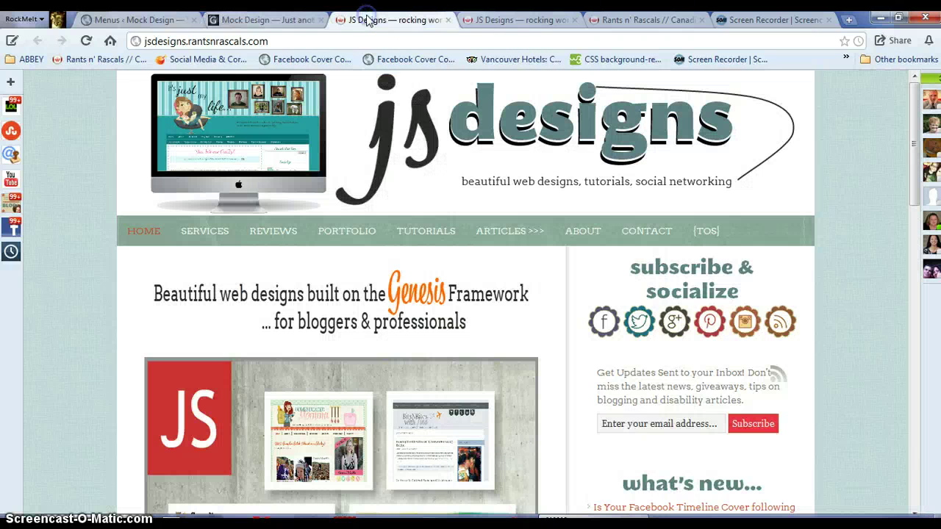
{"action": "left_click", "coordinate": [263, 21]}
{"action": "left_click", "coordinate": [365, 20]}
{"action": "left_click", "coordinate": [446, 20]}
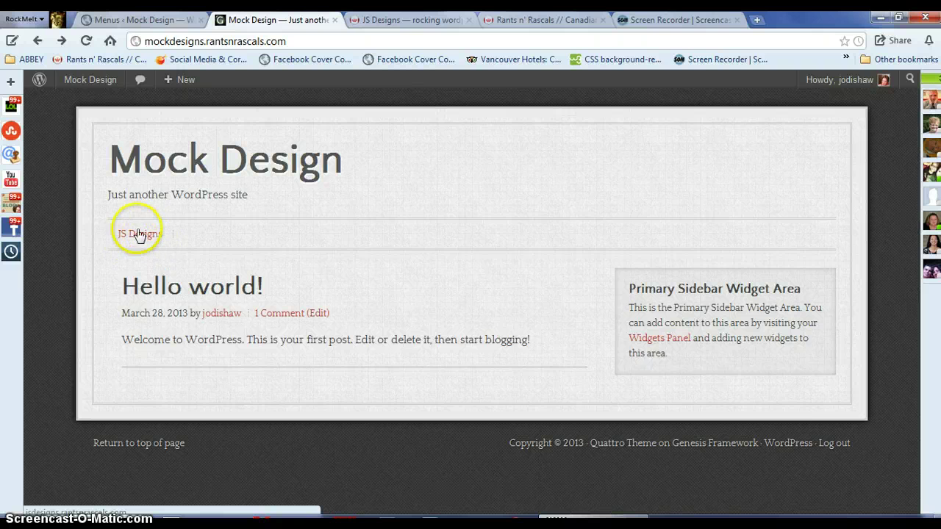
Step: Give the JS Designs menu item the title attribute "Cool Wordpress Designs" and save the menu
{"action": "left_click", "coordinate": [116, 22]}
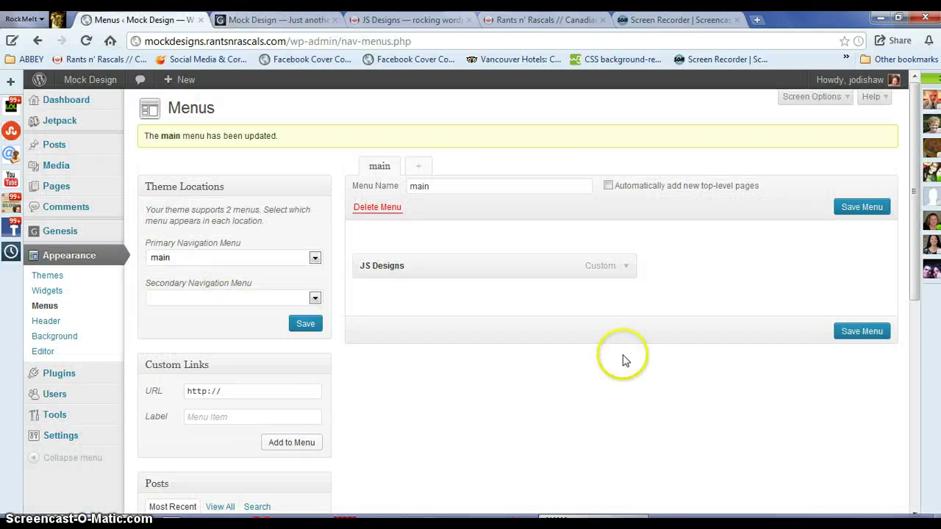
{"action": "left_click", "coordinate": [624, 269]}
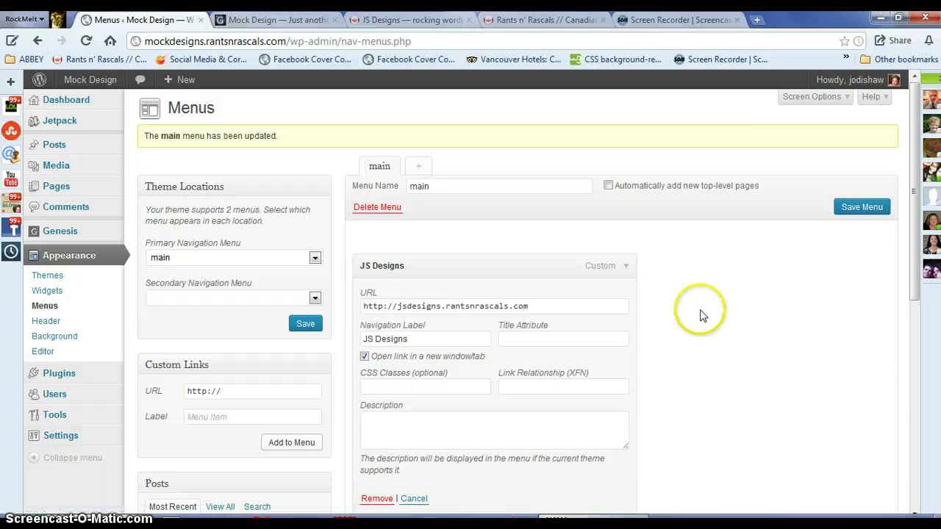
{"action": "scroll", "coordinate": [700, 316], "scroll_direction": "down", "scroll_amount": 1}
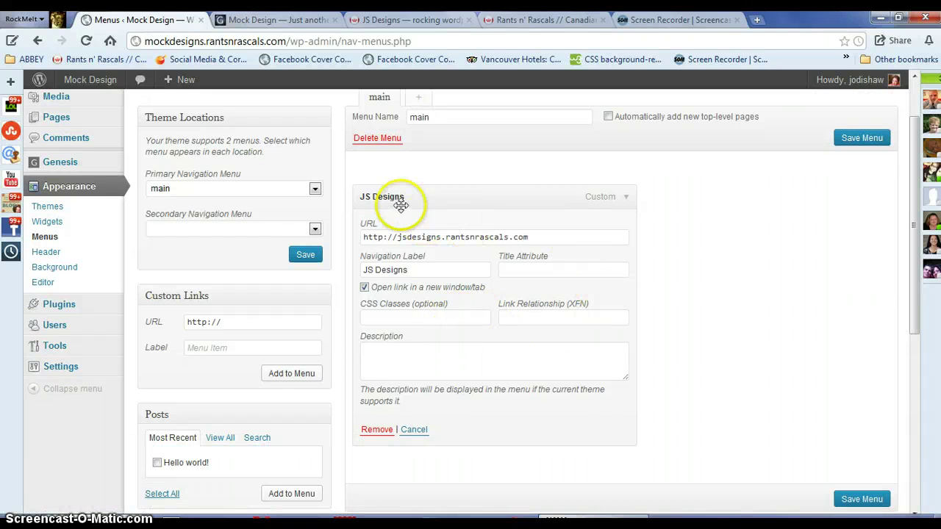
{"action": "left_click", "coordinate": [510, 277]}
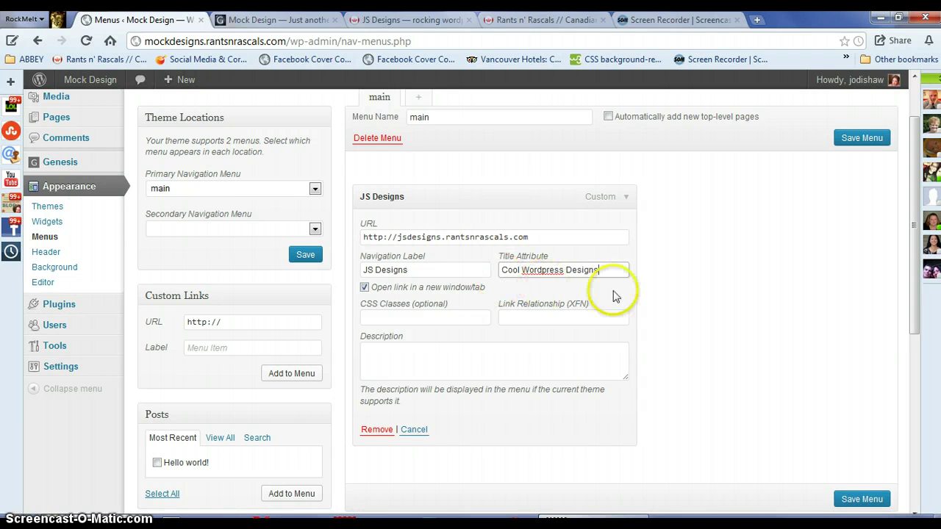
{"action": "left_click", "coordinate": [867, 501]}
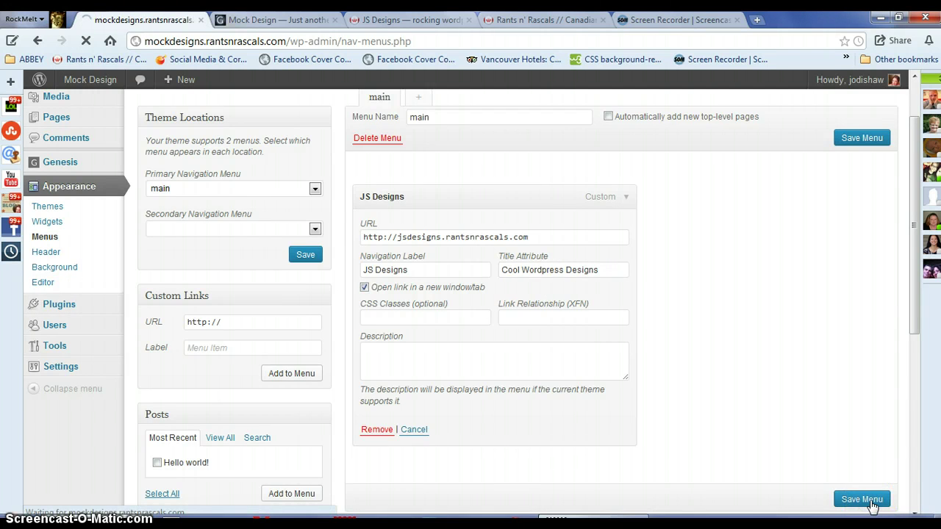
Step: Reload the live Mock Design site and check the tooltip on the JS Designs link
{"action": "left_click", "coordinate": [294, 22]}
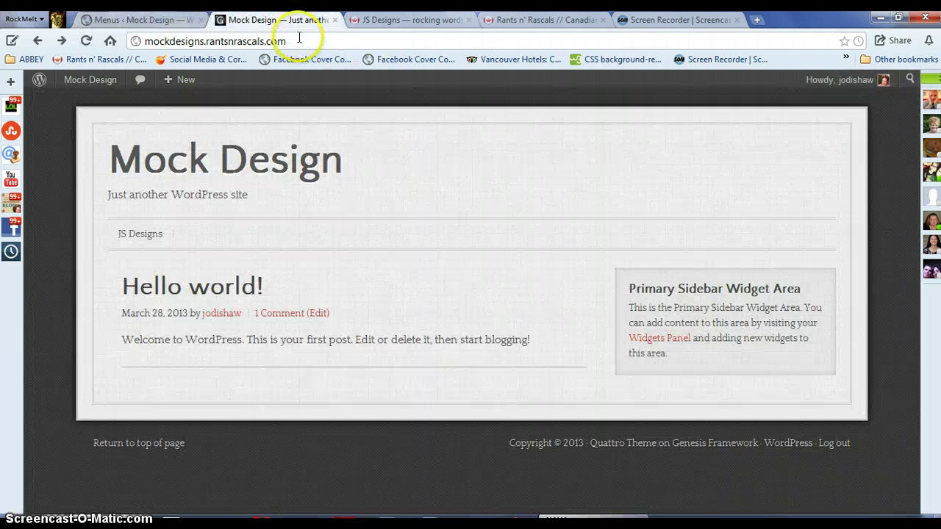
{"action": "left_click", "coordinate": [297, 41]}
{"action": "key", "text": "Return"}
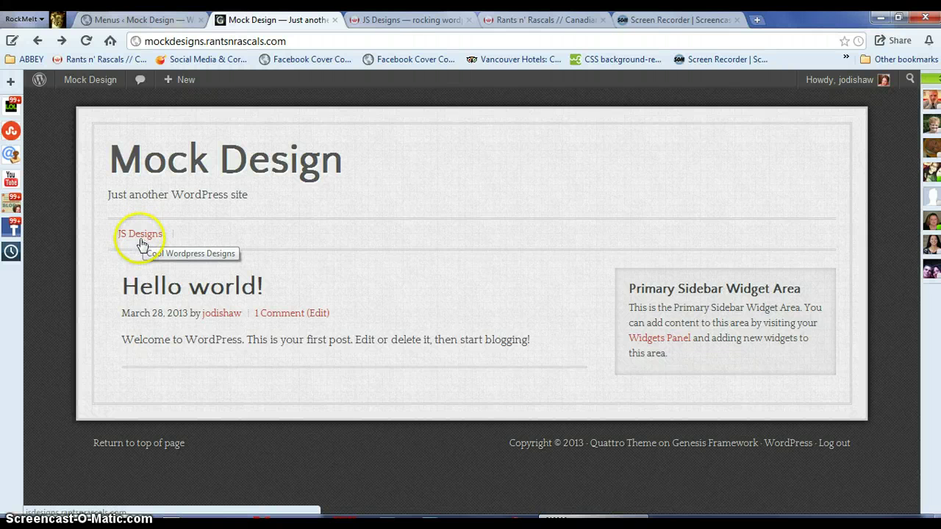
Step: Return to the Menus admin page and review the Custom Links, Posts, Pages, Categories and Tags sources for menu items
{"action": "left_click", "coordinate": [130, 22]}
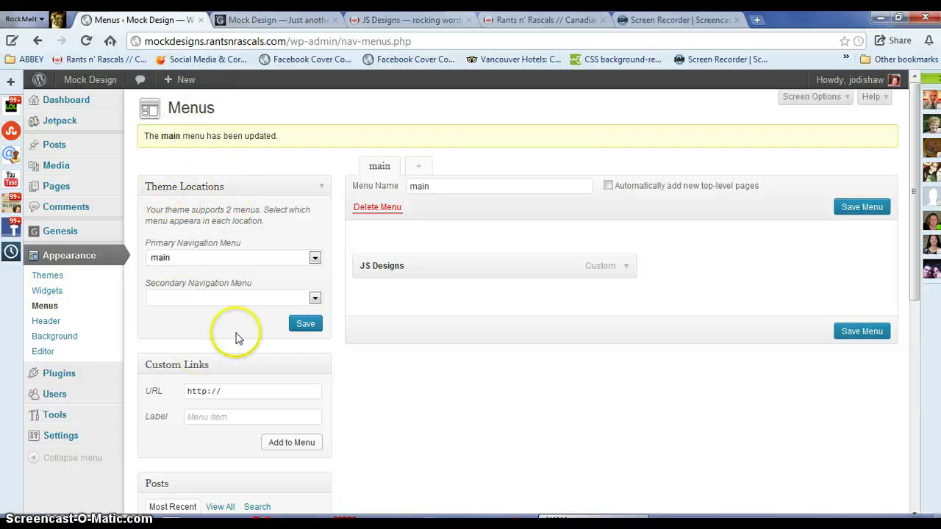
{"action": "scroll", "coordinate": [220, 285], "scroll_direction": "down", "scroll_amount": 2}
{"action": "scroll", "coordinate": [224, 287], "scroll_direction": "down", "scroll_amount": 2}
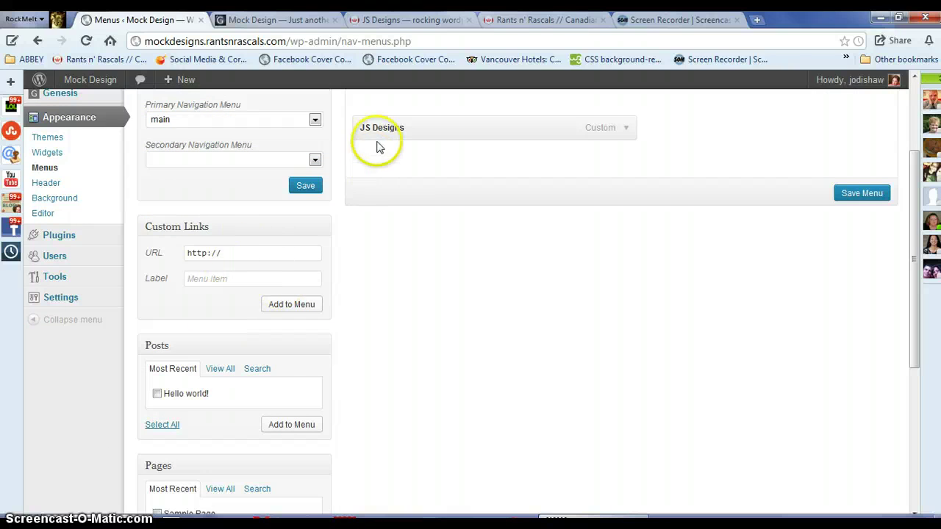
{"action": "scroll", "coordinate": [386, 271], "scroll_direction": "down", "scroll_amount": 4}
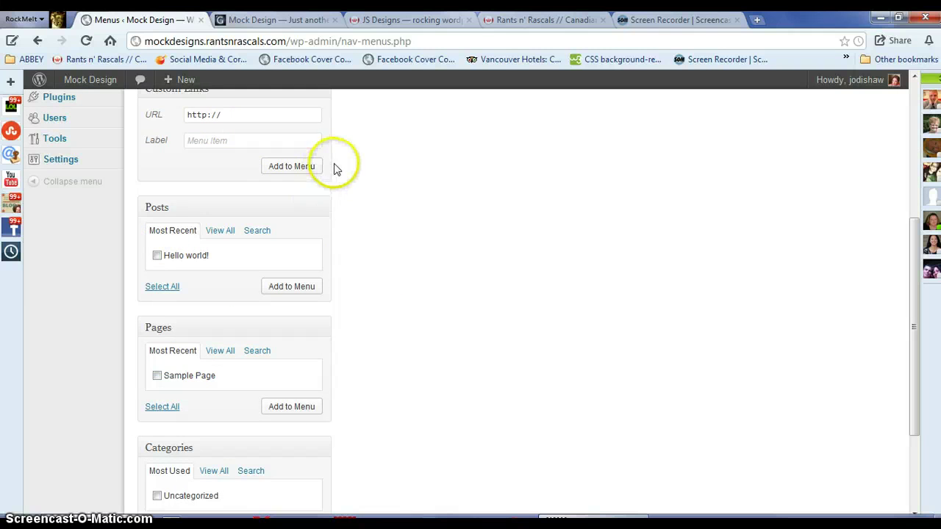
{"action": "scroll", "coordinate": [372, 231], "scroll_direction": "down", "scroll_amount": 4}
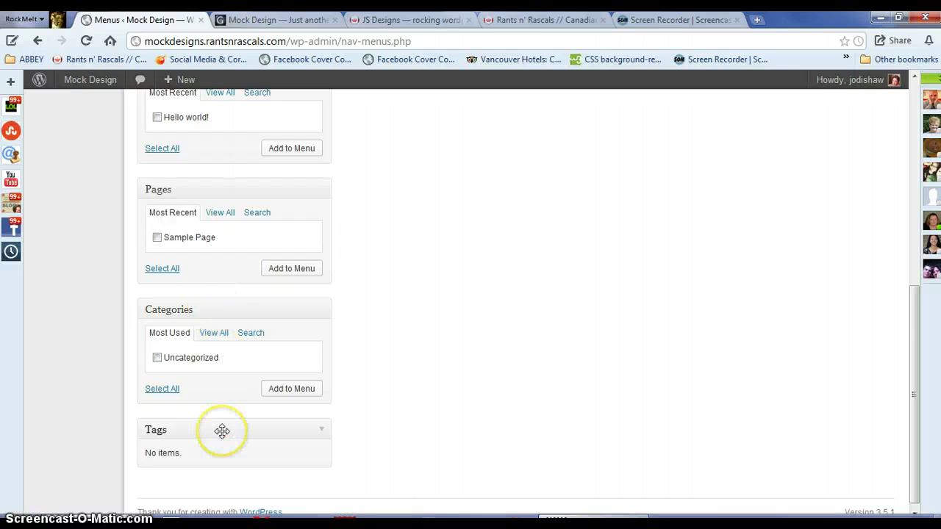
{"action": "scroll", "coordinate": [401, 389], "scroll_direction": "up", "scroll_amount": 5}
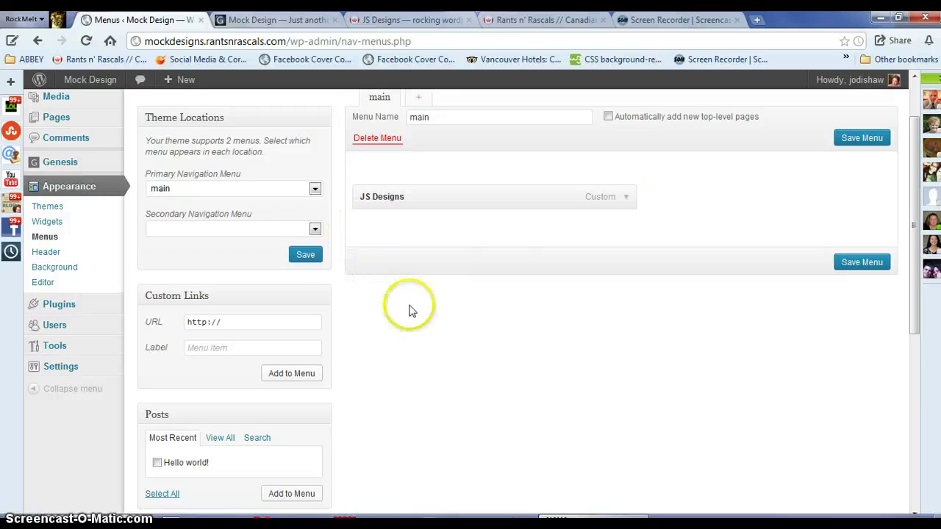
{"action": "scroll", "coordinate": [335, 292], "scroll_direction": "up", "scroll_amount": 1}
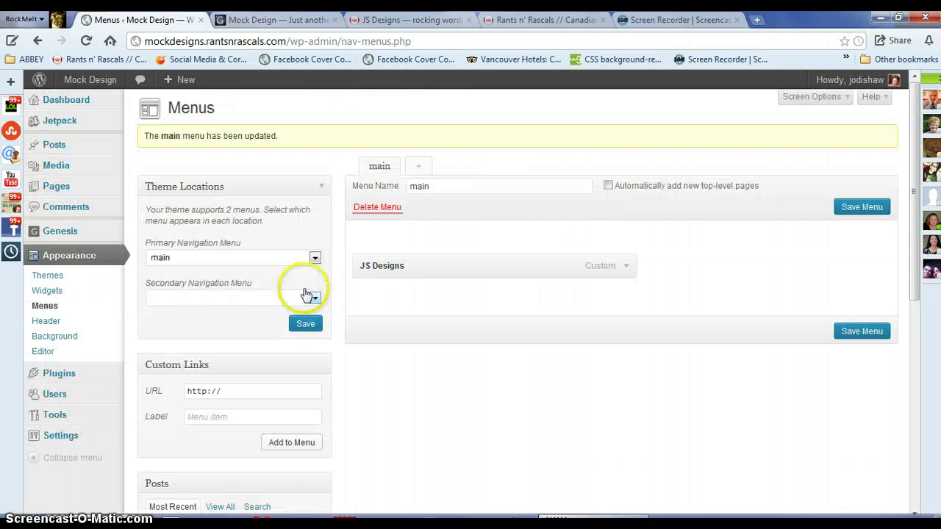
Step: Create a new page titled "About Me" with the body text "BLAH BLAH BLAH BLAH BLAH" and publish it
{"action": "left_click", "coordinate": [56, 188]}
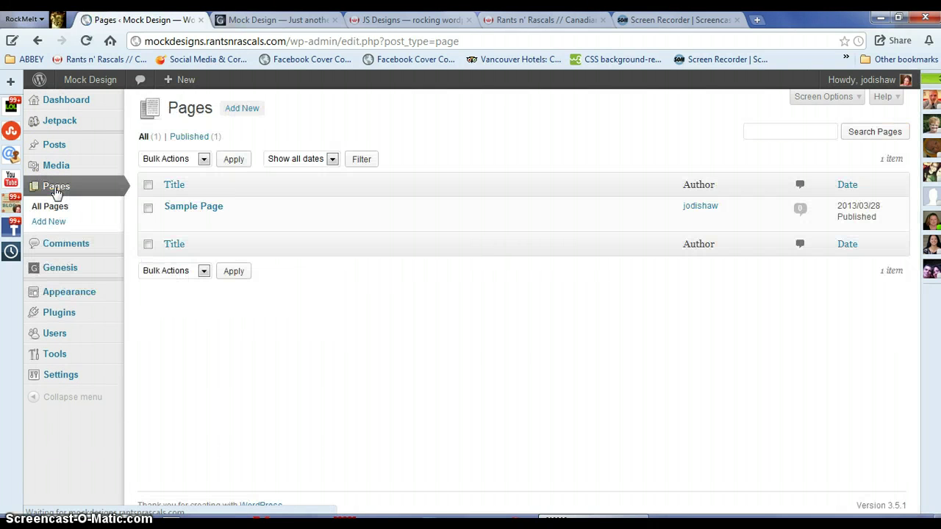
{"action": "left_click", "coordinate": [250, 109]}
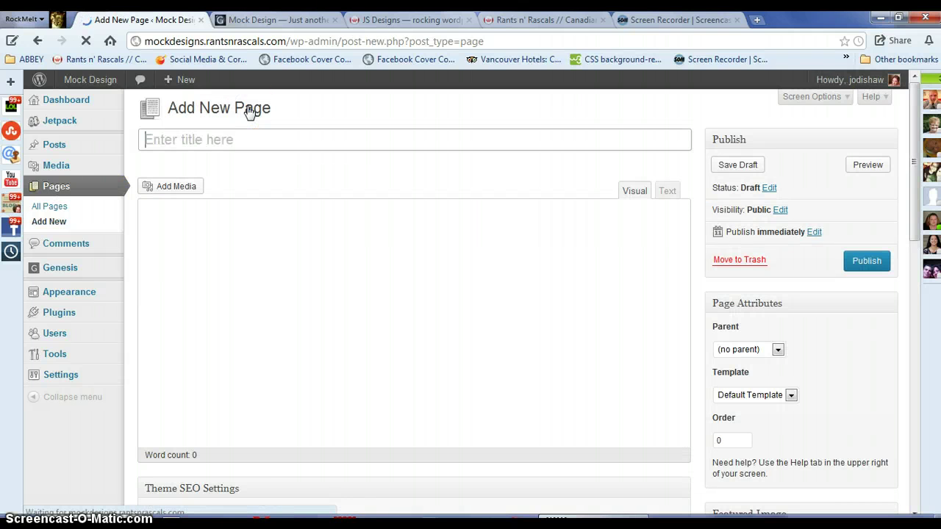
{"action": "type", "text": "About Me"}
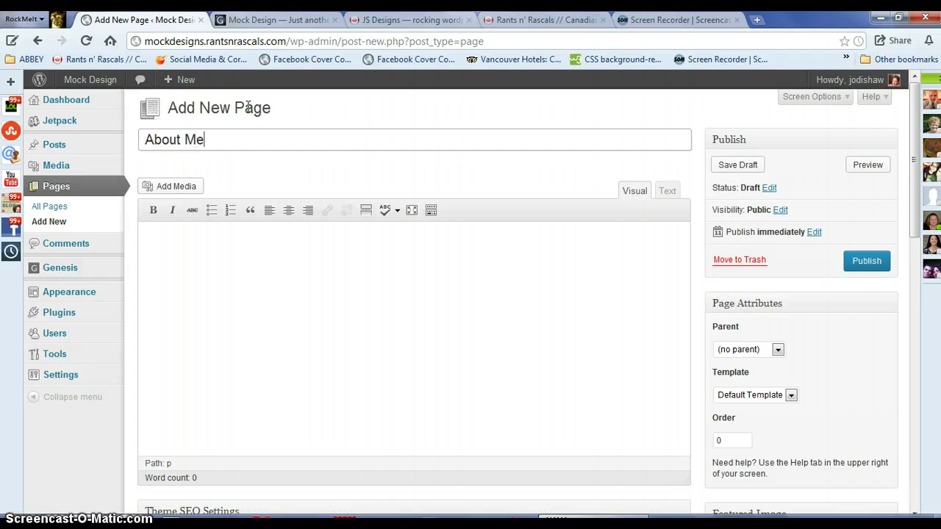
{"action": "key", "text": "Tab"}
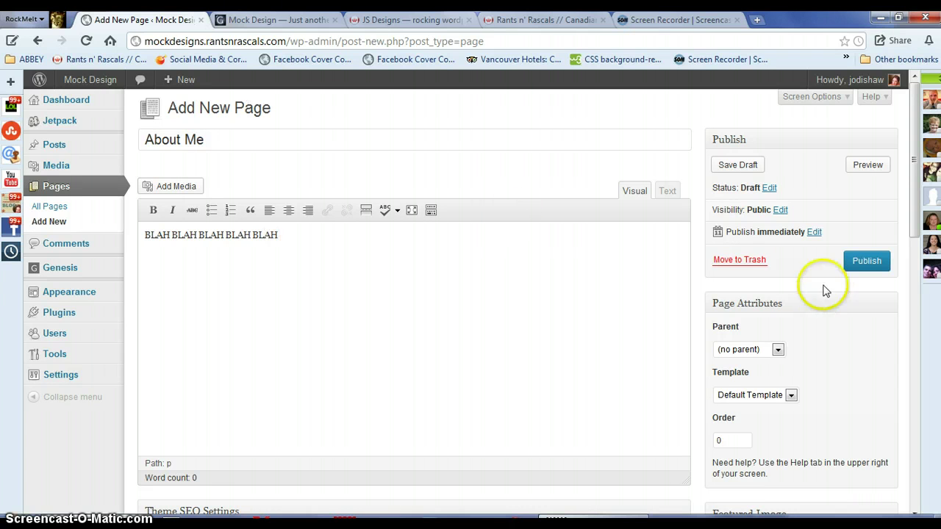
{"action": "left_click", "coordinate": [857, 269]}
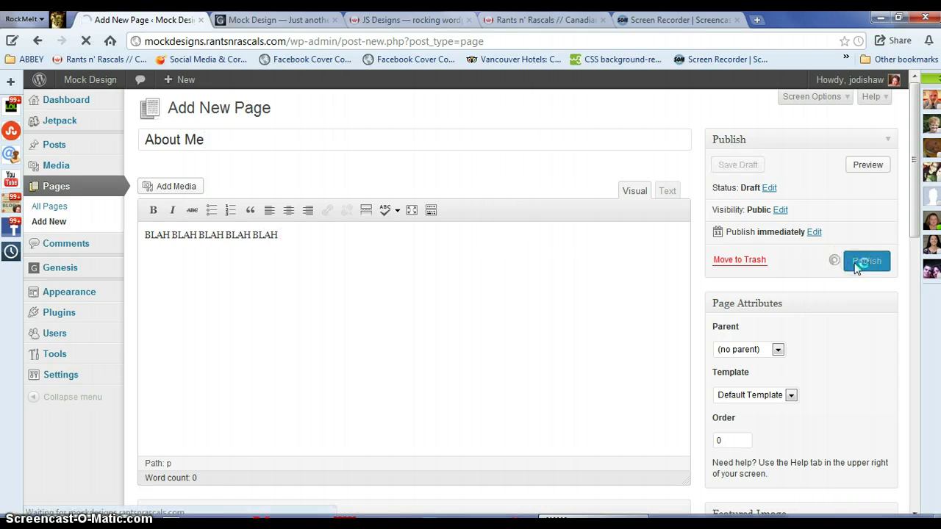
Step: Reload the live Mock Design site to check whether the navigation shows the About Me page
{"action": "left_click", "coordinate": [263, 18]}
{"action": "left_click", "coordinate": [275, 41]}
{"action": "left_click", "coordinate": [277, 42]}
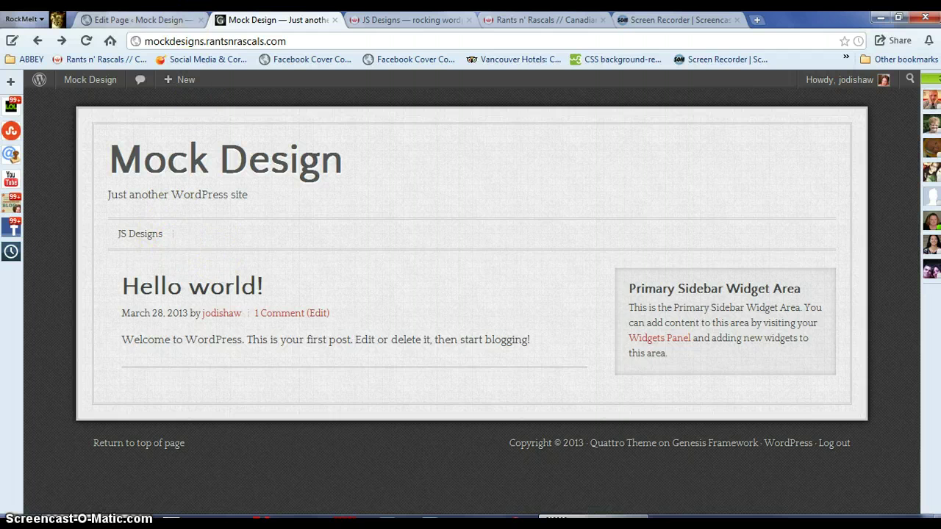
Step: Go back to the Menus admin page and add the About Me page to the main menu
{"action": "left_click", "coordinate": [140, 19]}
{"action": "mouse_move", "coordinate": [72, 298]}
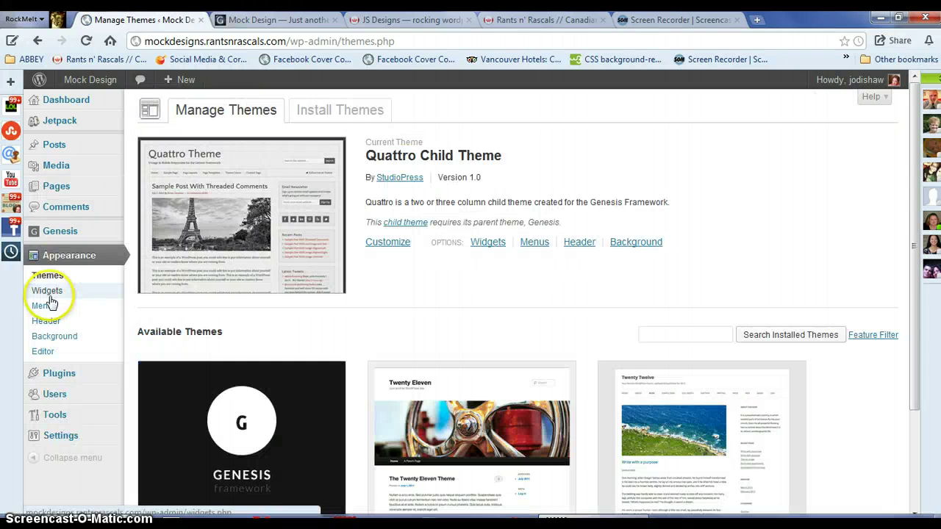
{"action": "left_click", "coordinate": [44, 306]}
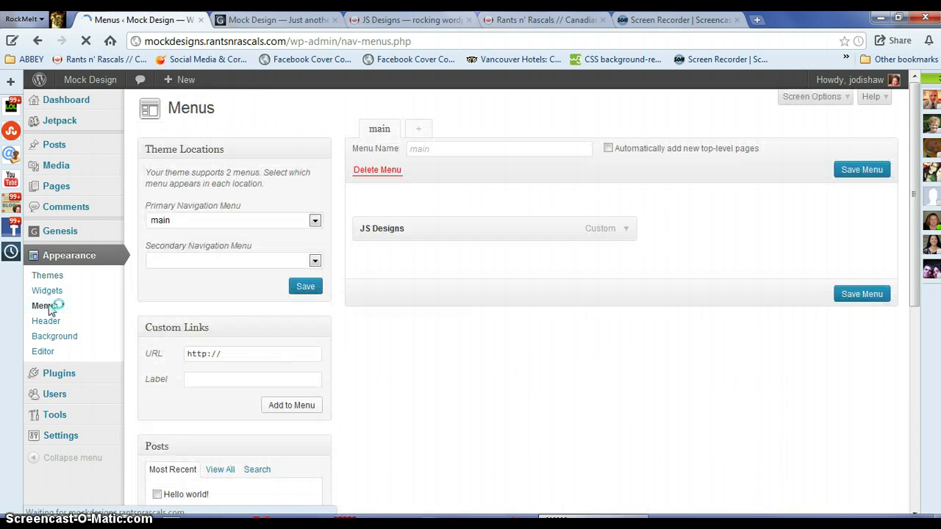
{"action": "scroll", "coordinate": [289, 336], "scroll_direction": "down", "scroll_amount": 4}
{"action": "scroll", "coordinate": [290, 338], "scroll_direction": "down", "scroll_amount": 1}
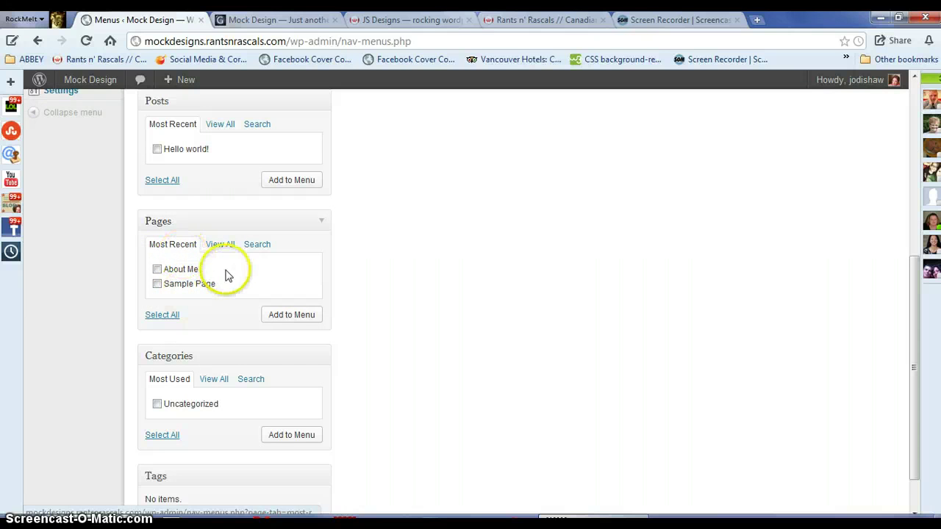
{"action": "left_click", "coordinate": [219, 245]}
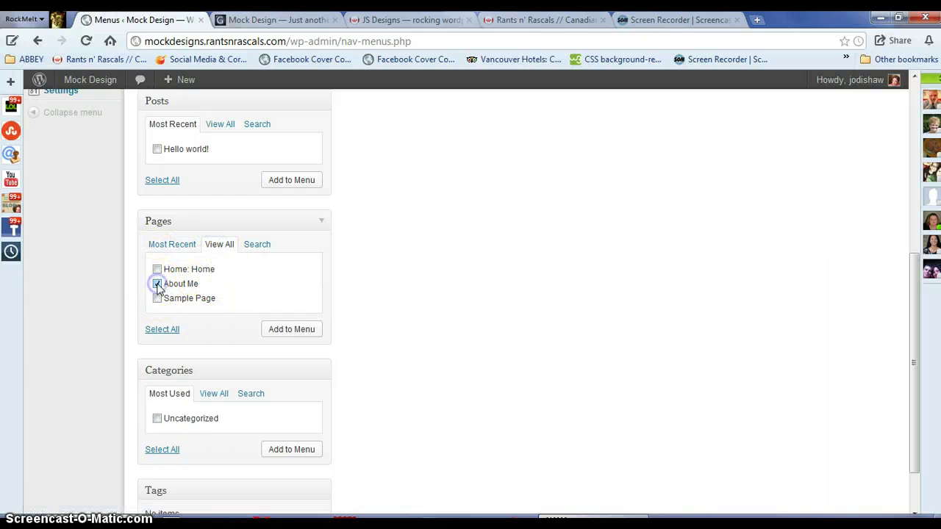
{"action": "left_click", "coordinate": [295, 331]}
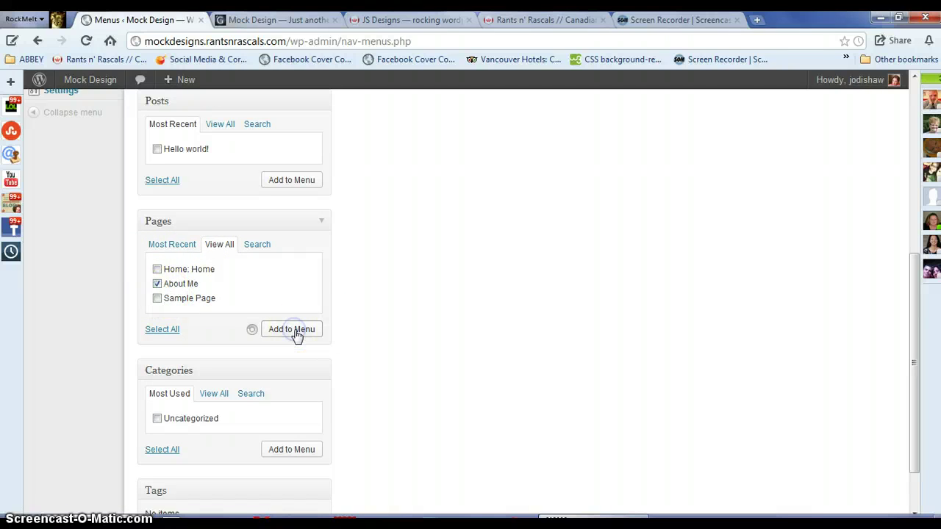
Step: Set the About Me menu item's title attribute to "More info about me" and collapse its settings
{"action": "scroll", "coordinate": [525, 342], "scroll_direction": "up", "scroll_amount": 5}
{"action": "scroll", "coordinate": [535, 351], "scroll_direction": "down", "scroll_amount": 1}
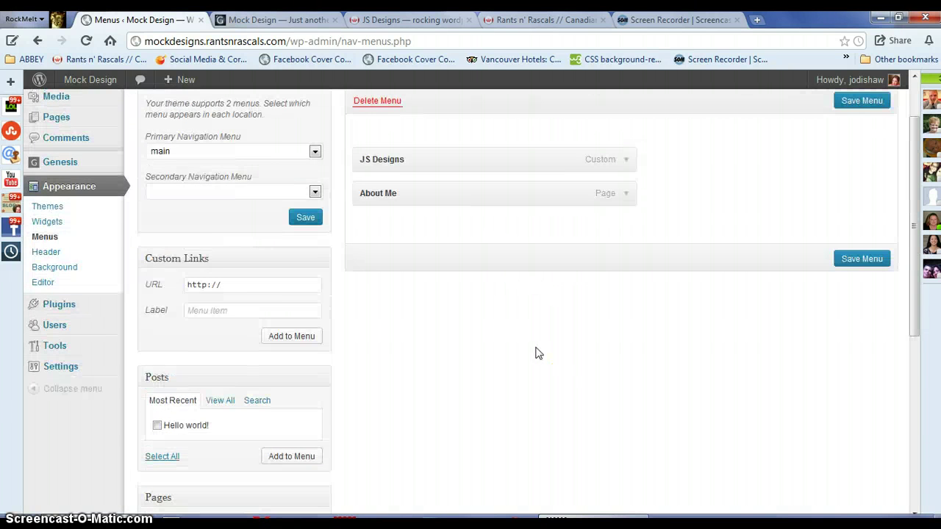
{"action": "scroll", "coordinate": [535, 352], "scroll_direction": "up", "scroll_amount": 1}
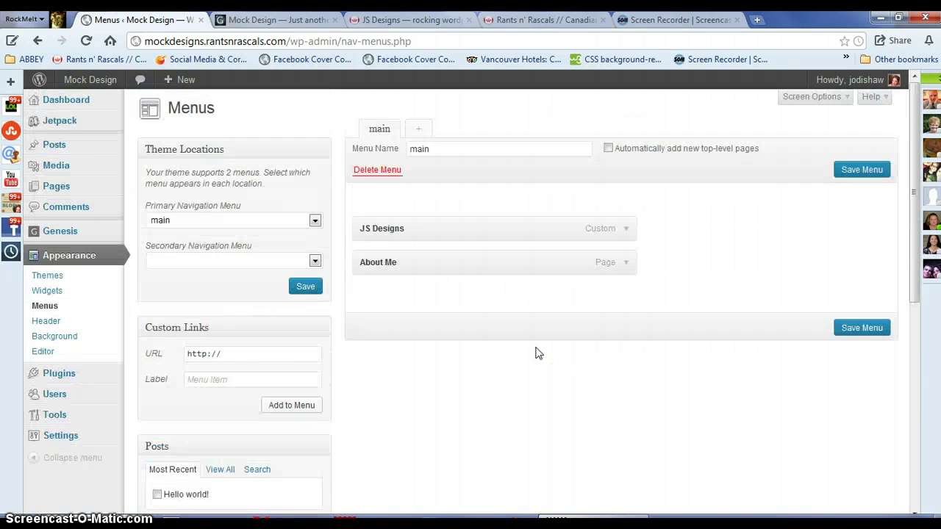
{"action": "left_click", "coordinate": [624, 266]}
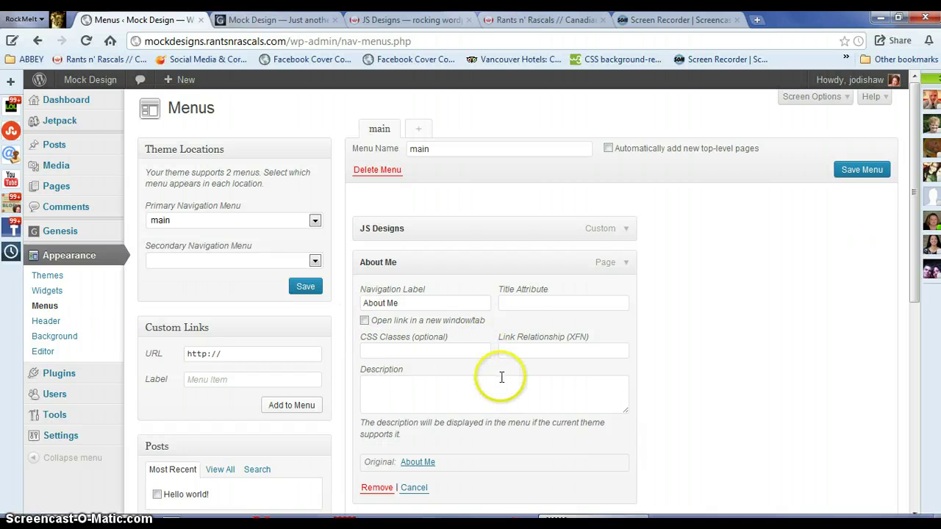
{"action": "left_click", "coordinate": [514, 307]}
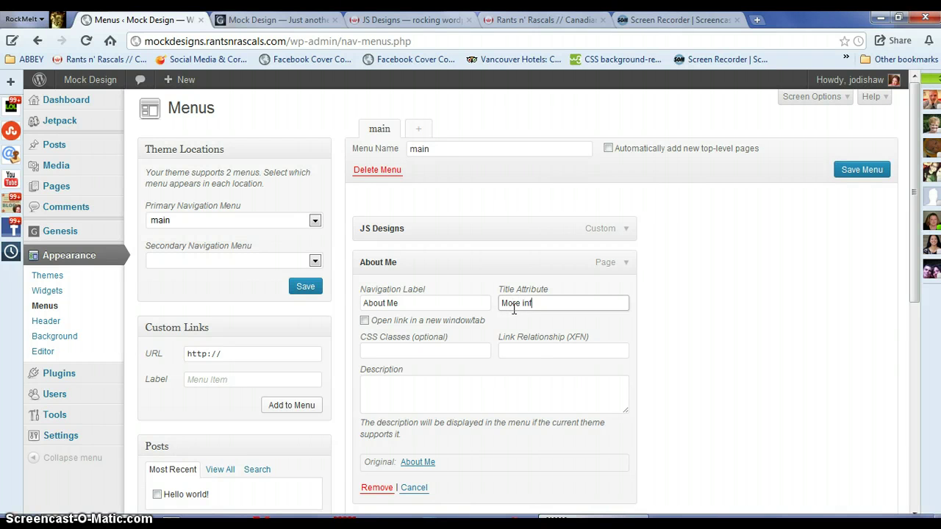
{"action": "type", "text": "More info about me"}
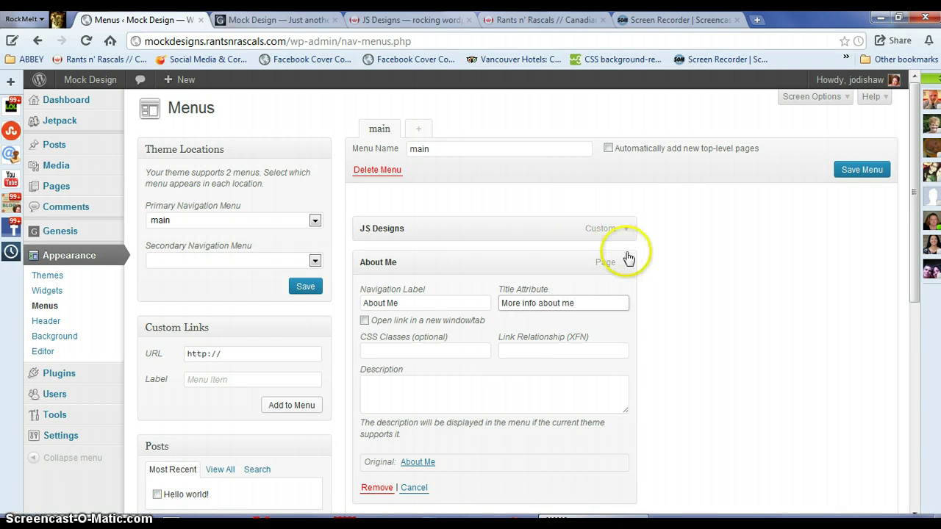
{"action": "left_click", "coordinate": [626, 263]}
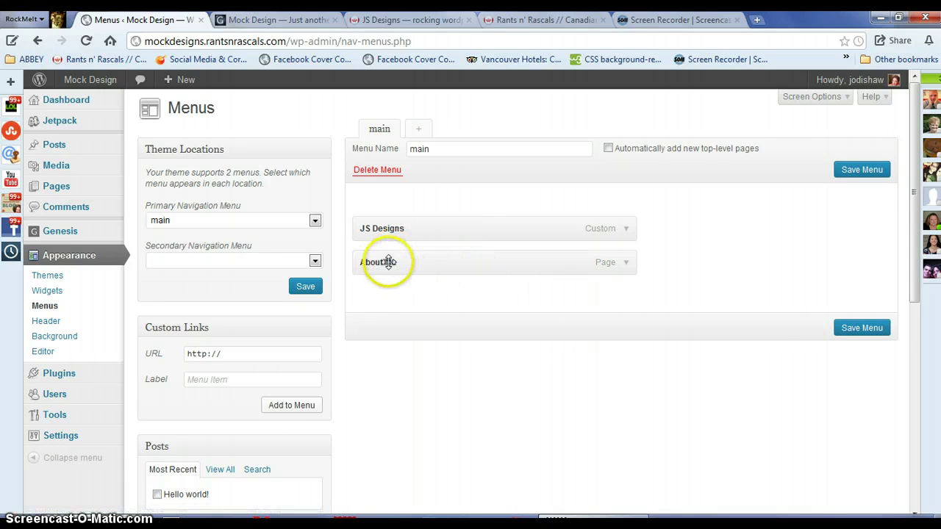
Step: Move the About Me item above JS Designs in the menu order and save the menu
{"action": "left_click_drag", "start_coordinate": [388, 263], "coordinate": [390, 224]}
{"action": "left_click", "coordinate": [852, 331]}
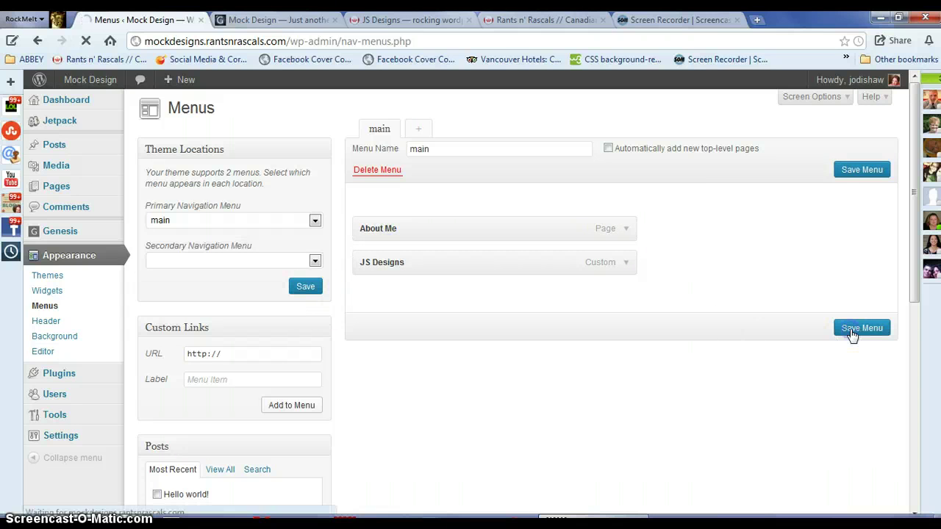
Step: Reload the live Mock Design site to check the reordered navigation menu
{"action": "left_click", "coordinate": [249, 19]}
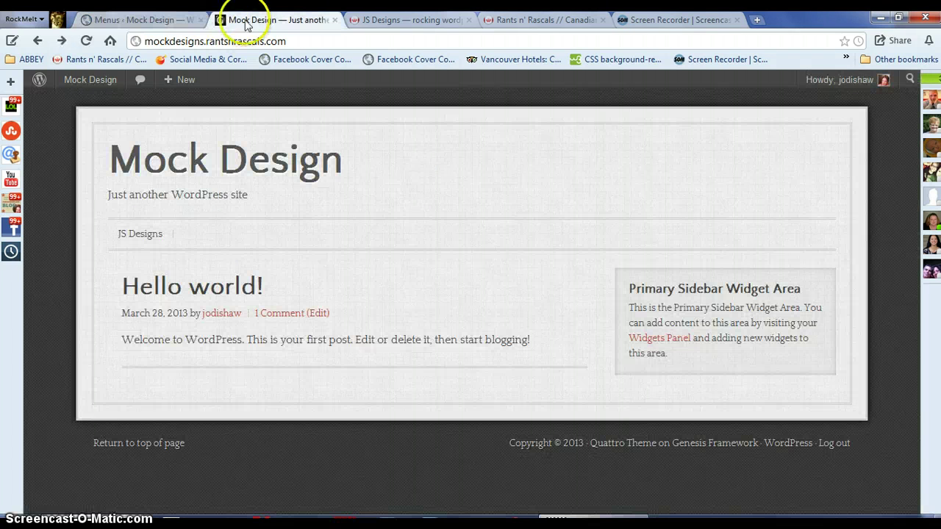
{"action": "left_click", "coordinate": [282, 40]}
{"action": "key", "text": "Return"}
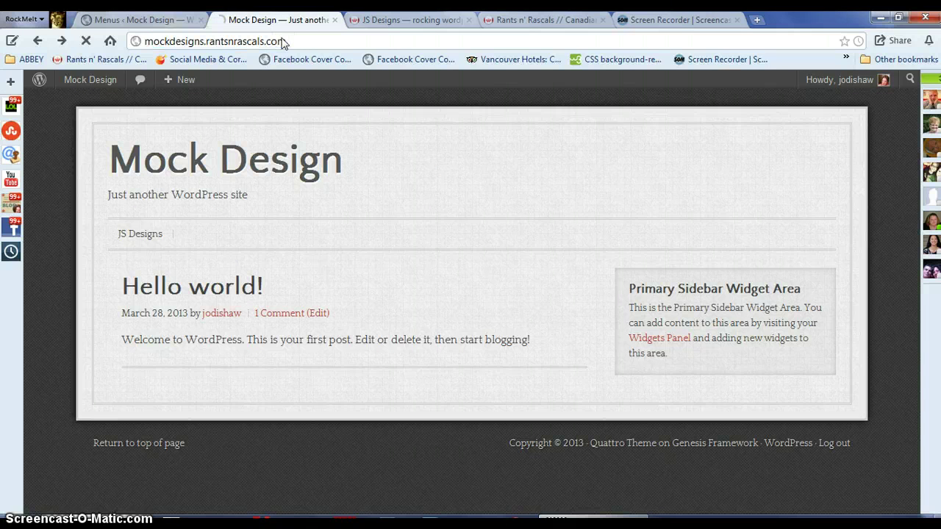
Step: Return to the Menus admin page, nest About Me as a sub-item under JS Designs, and save the menu
{"action": "left_click", "coordinate": [202, 142]}
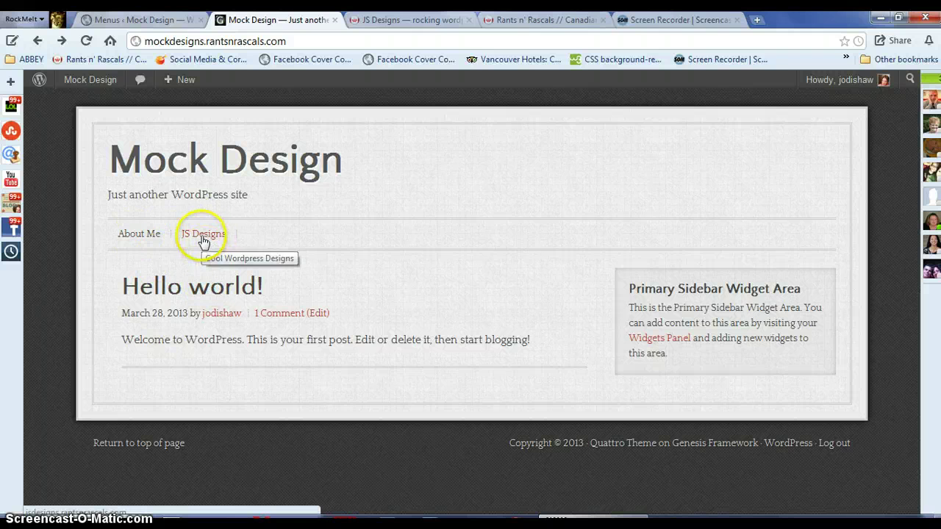
{"action": "left_click", "coordinate": [136, 20]}
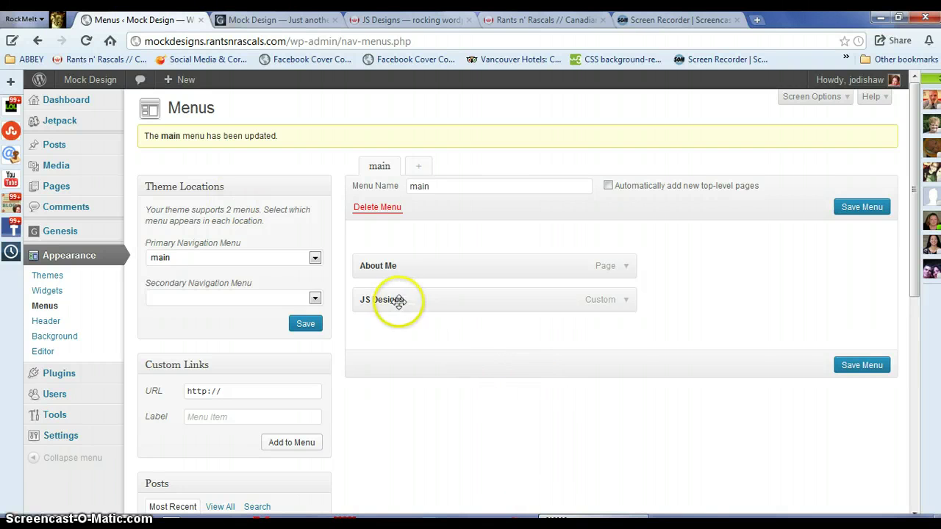
{"action": "left_click_drag", "start_coordinate": [388, 274], "coordinate": [401, 297]}
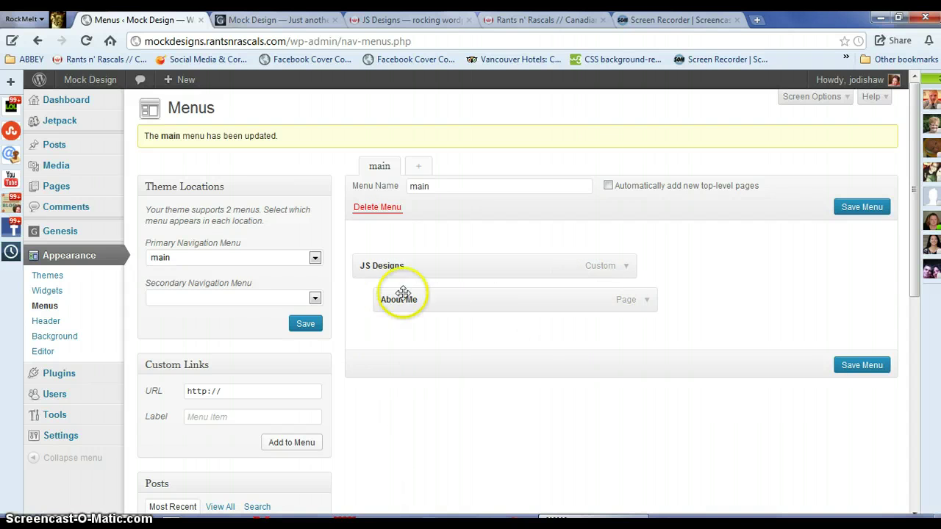
{"action": "left_click", "coordinate": [862, 365]}
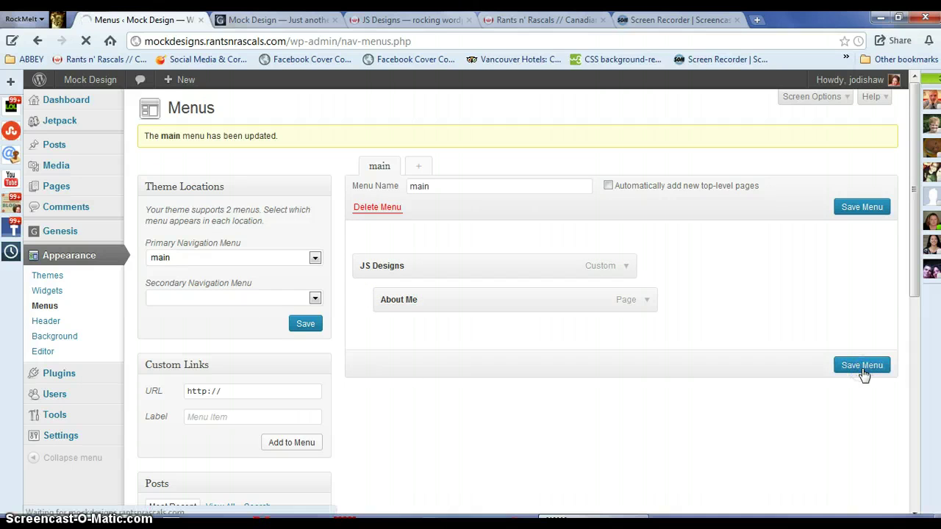
Step: Reload the live Mock Design site, test the JS Designs link and its submenu, and close the tab the link opens
{"action": "left_click", "coordinate": [258, 22]}
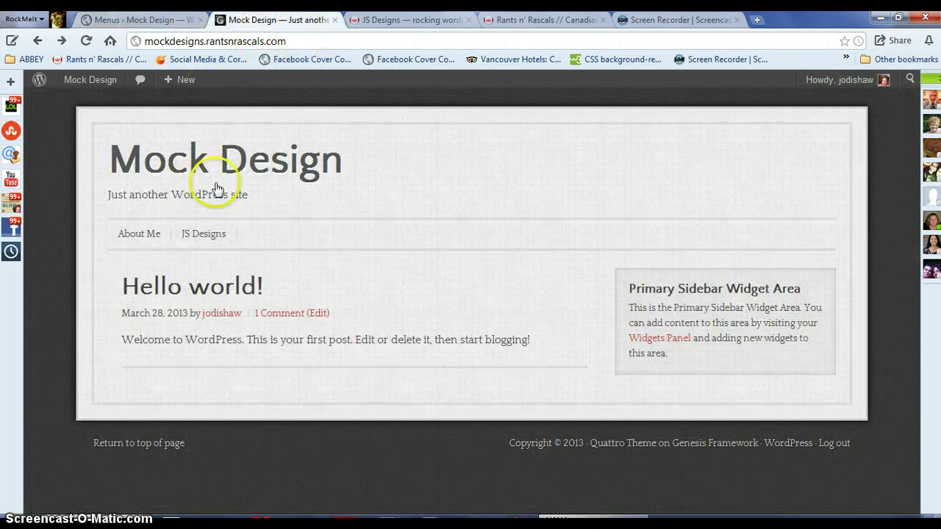
{"action": "left_click", "coordinate": [243, 38]}
{"action": "key", "text": "Return"}
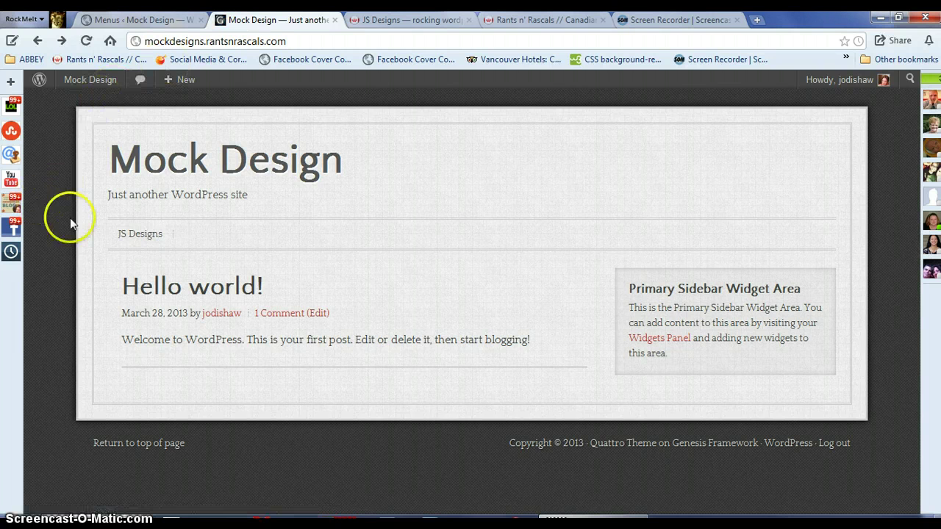
{"action": "mouse_move", "coordinate": [125, 235]}
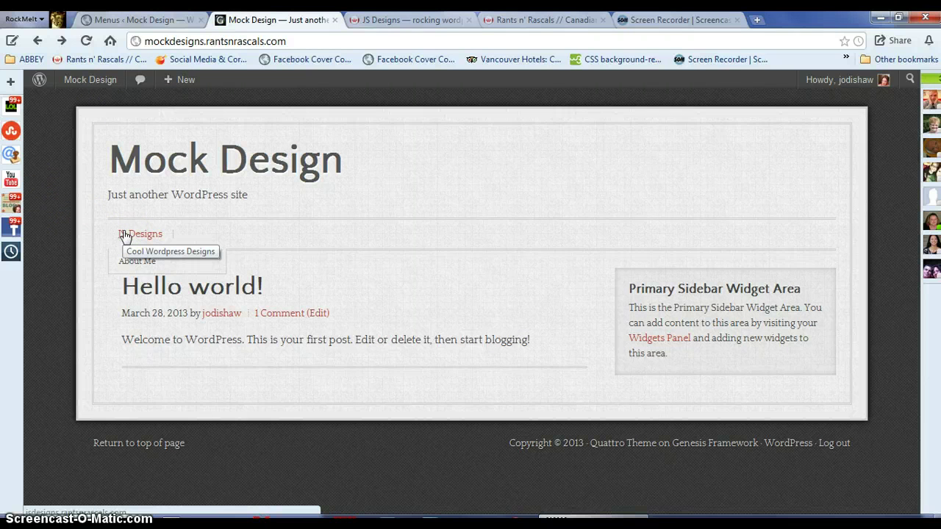
{"action": "left_click", "coordinate": [125, 234]}
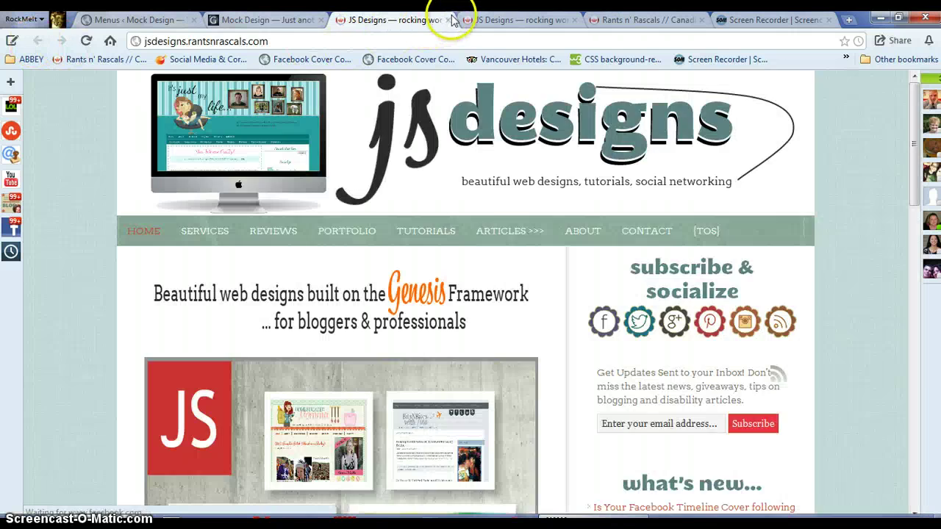
{"action": "left_click", "coordinate": [448, 20]}
{"action": "mouse_move", "coordinate": [133, 240]}
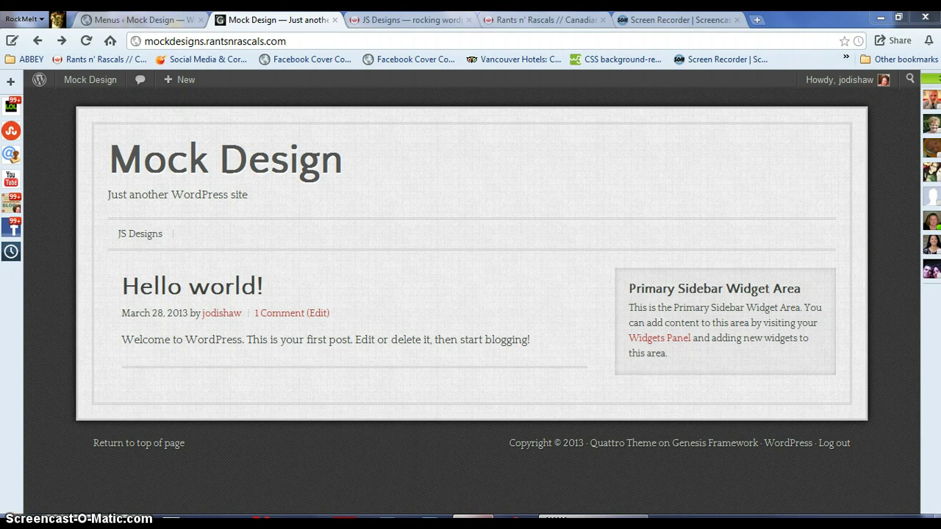
Step: Load mockdesigns.rantsnrascals.com in the Chrome browser, open About Me from the JS Designs submenu, and close that browser window
{"action": "left_click", "coordinate": [473, 517]}
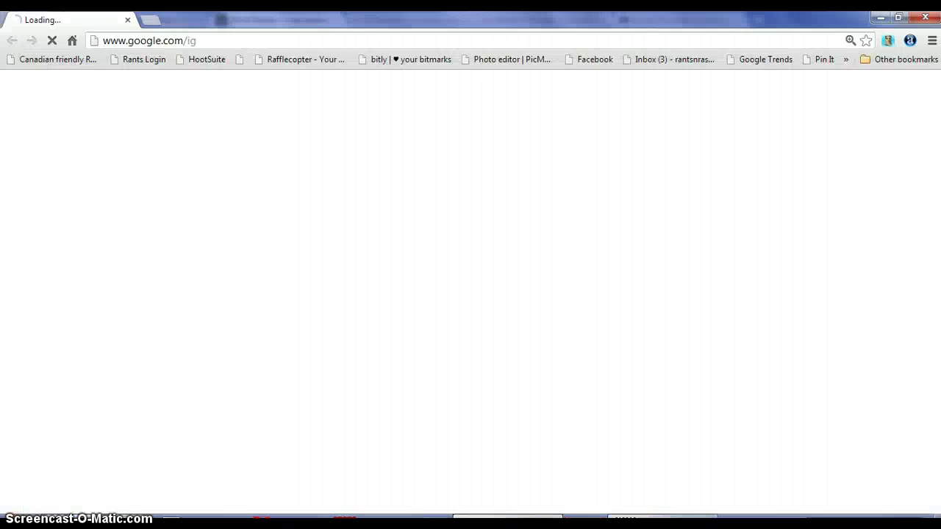
{"action": "left_click", "coordinate": [197, 41]}
{"action": "type", "text": "mockdesigns.rantsnrascals.com"}
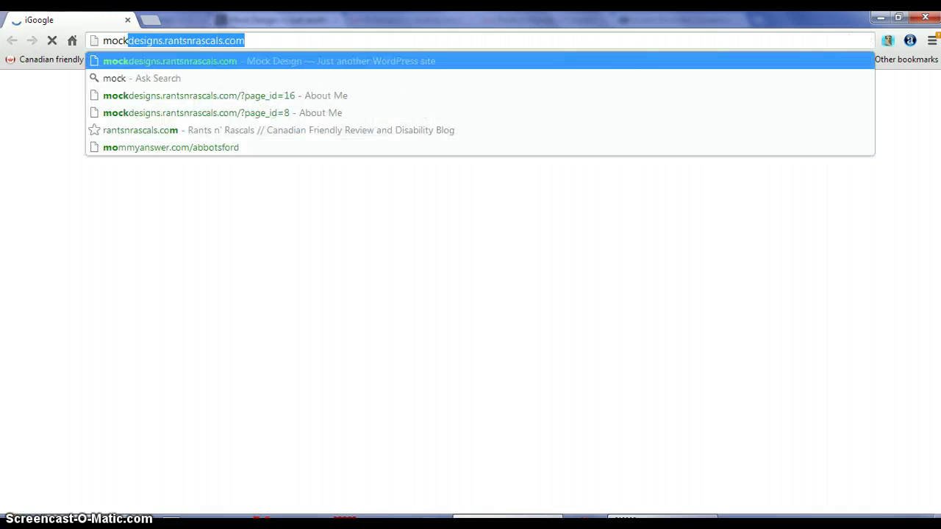
{"action": "key", "text": "Return"}
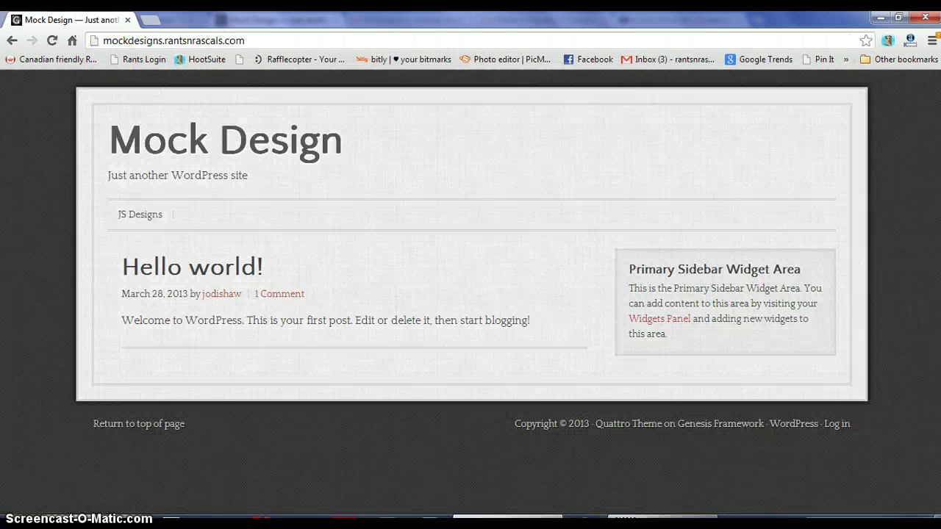
{"action": "mouse_move", "coordinate": [121, 216]}
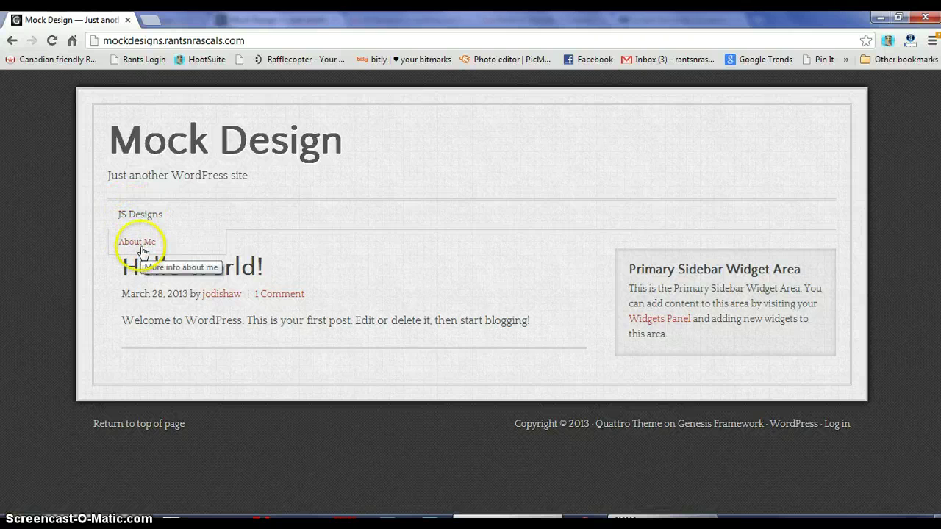
{"action": "left_click", "coordinate": [141, 247]}
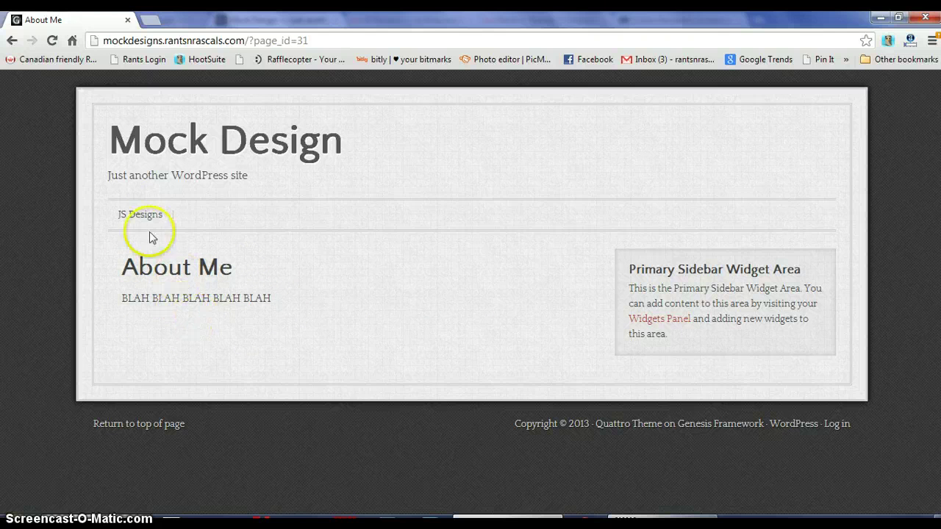
{"action": "mouse_move", "coordinate": [146, 217]}
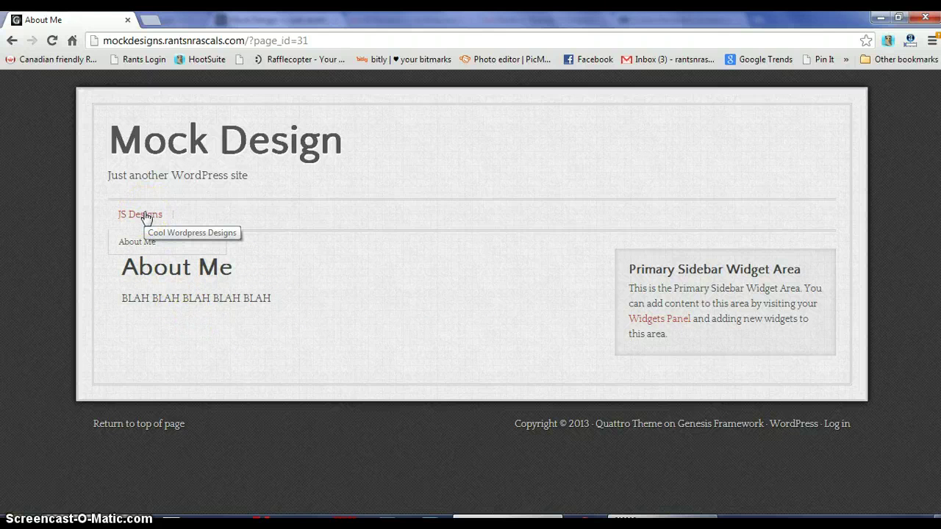
{"action": "left_click", "coordinate": [141, 242]}
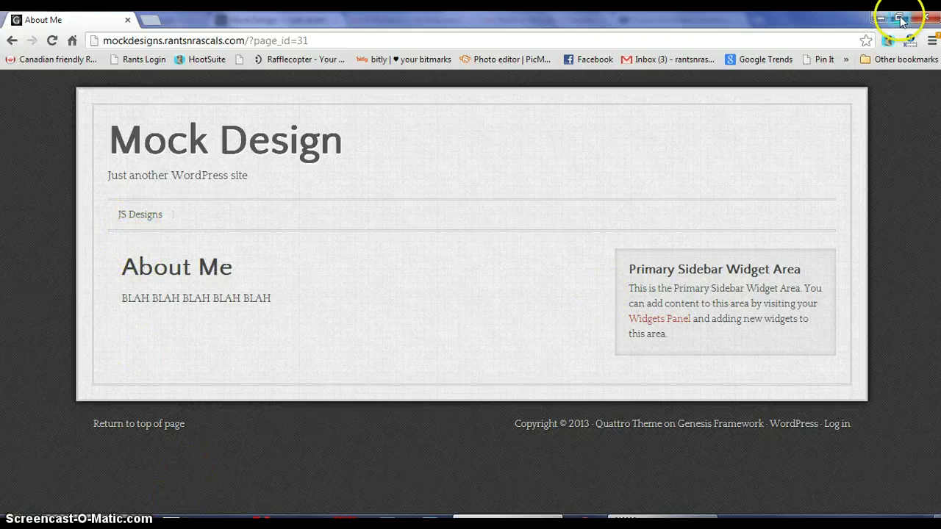
{"action": "left_click", "coordinate": [922, 15]}
{"action": "mouse_move", "coordinate": [131, 239]}
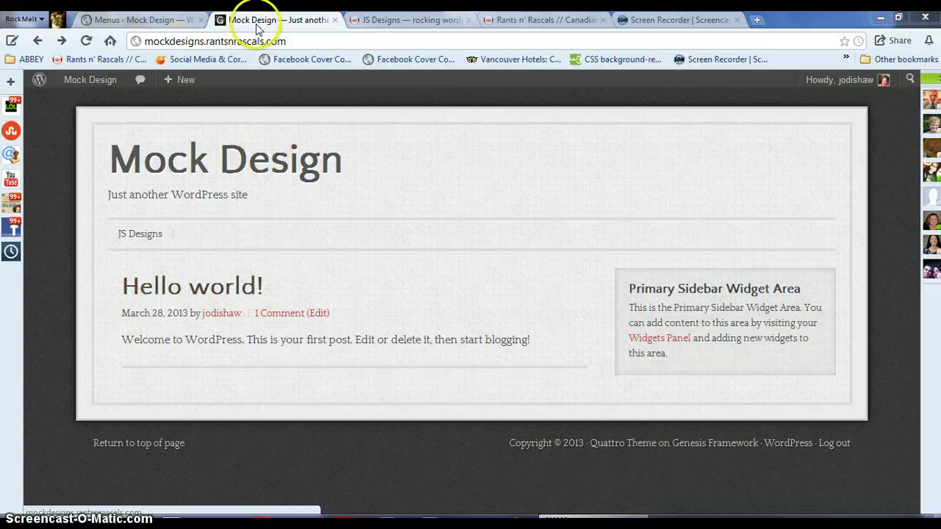
Step: Back on the Menus admin page, move About Me out to the top level below JS Designs and save the menu
{"action": "left_click", "coordinate": [158, 20]}
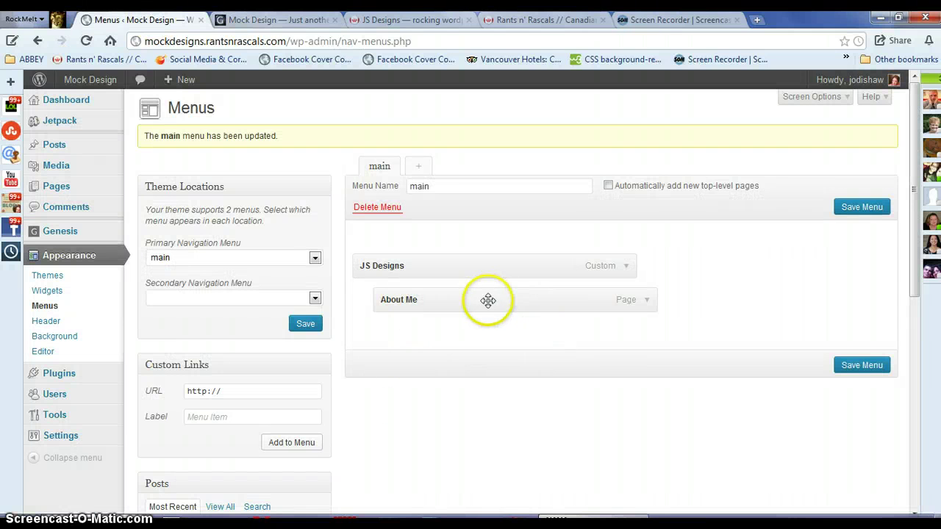
{"action": "left_click_drag", "start_coordinate": [485, 301], "coordinate": [419, 435]}
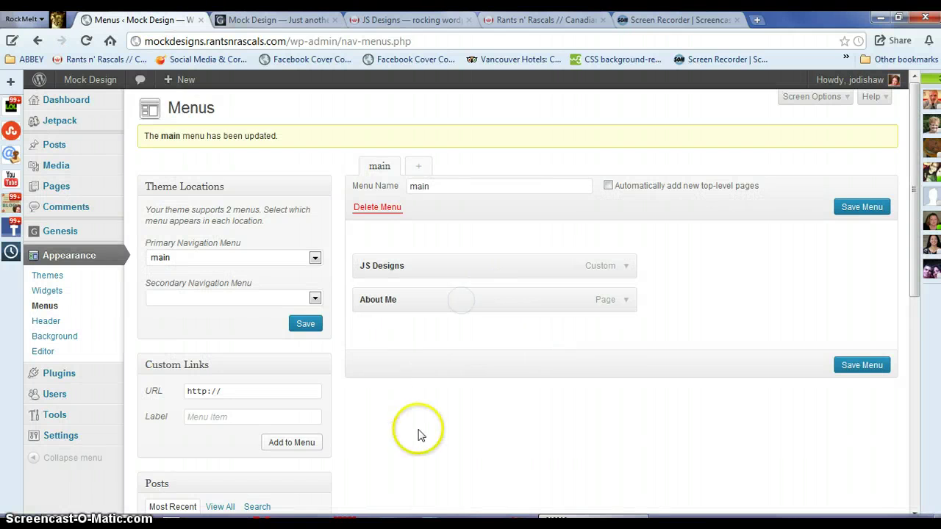
{"action": "scroll", "coordinate": [431, 422], "scroll_direction": "down", "scroll_amount": 2}
{"action": "scroll", "coordinate": [431, 422], "scroll_direction": "up", "scroll_amount": 2}
{"action": "scroll", "coordinate": [431, 422], "scroll_direction": "down", "scroll_amount": 1}
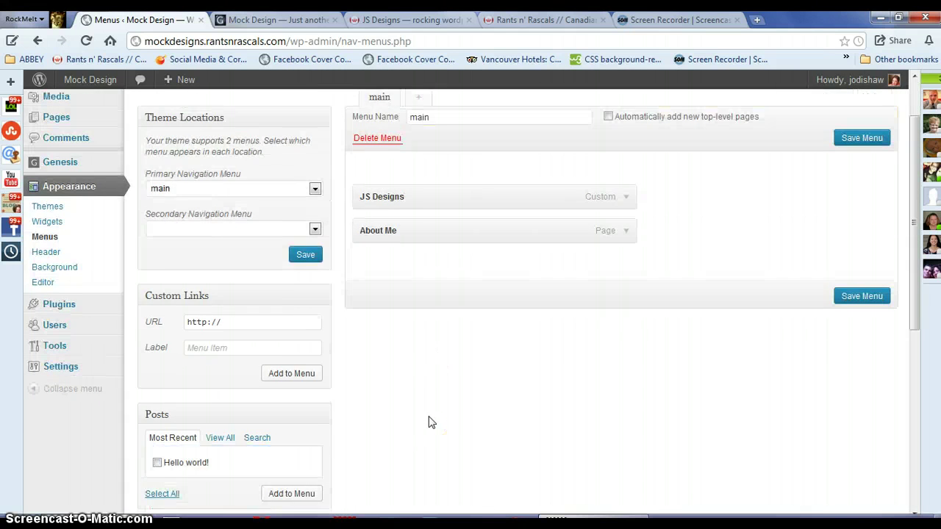
{"action": "scroll", "coordinate": [431, 422], "scroll_direction": "up", "scroll_amount": 1}
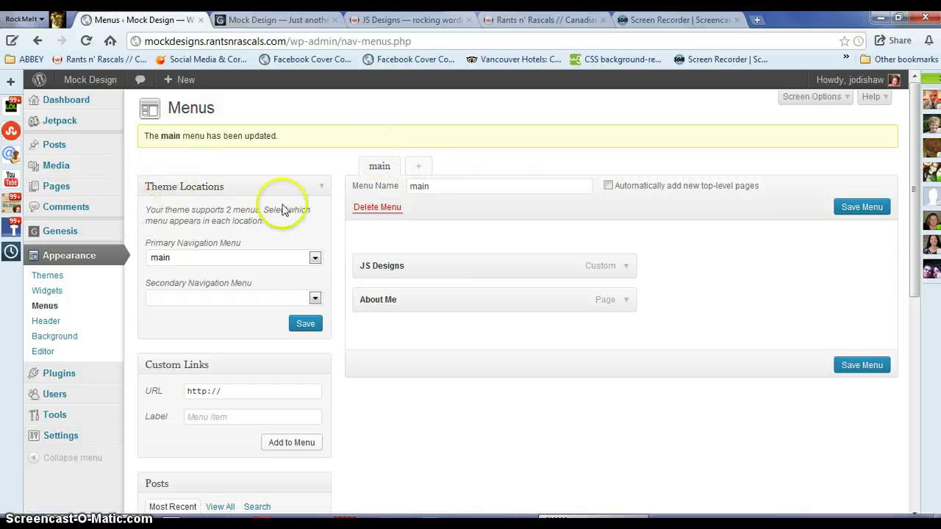
{"action": "left_click", "coordinate": [418, 170]}
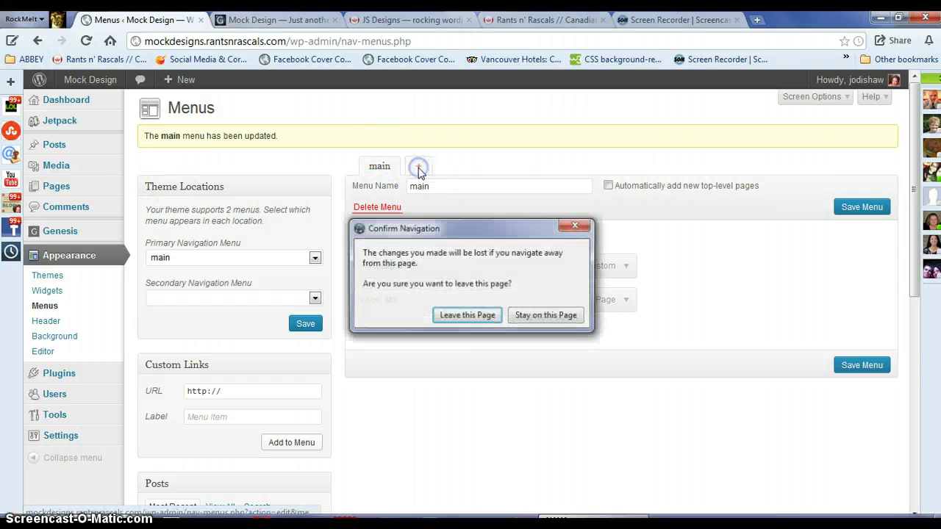
{"action": "left_click", "coordinate": [548, 316]}
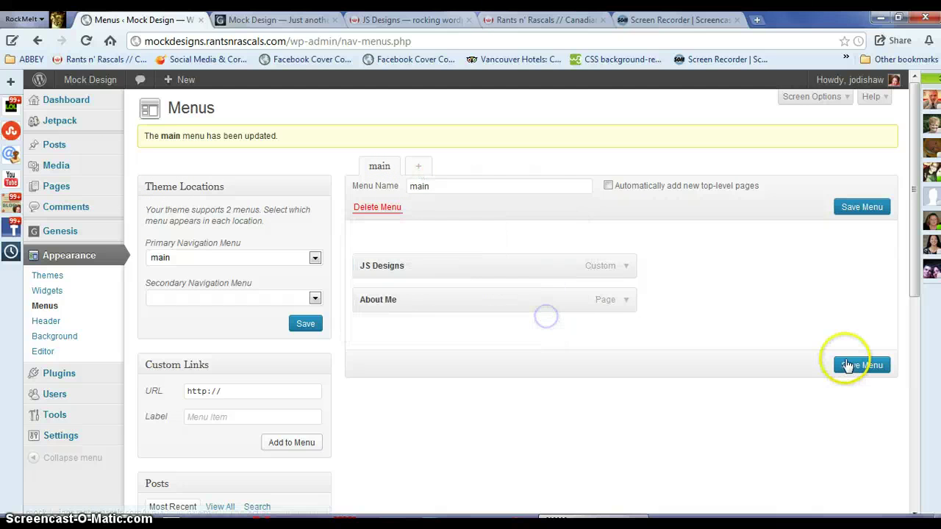
{"action": "left_click", "coordinate": [853, 365]}
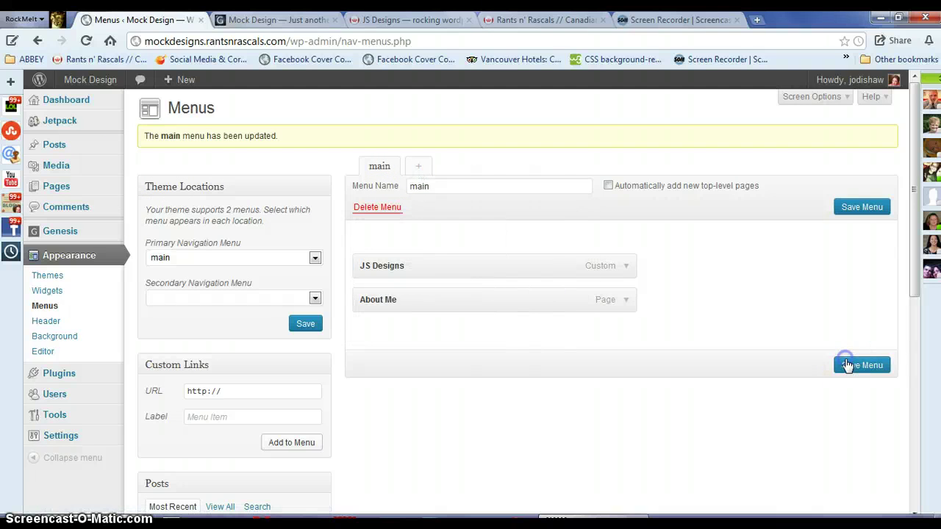
Step: Create a new custom menu named "secondary"
{"action": "left_click", "coordinate": [420, 174]}
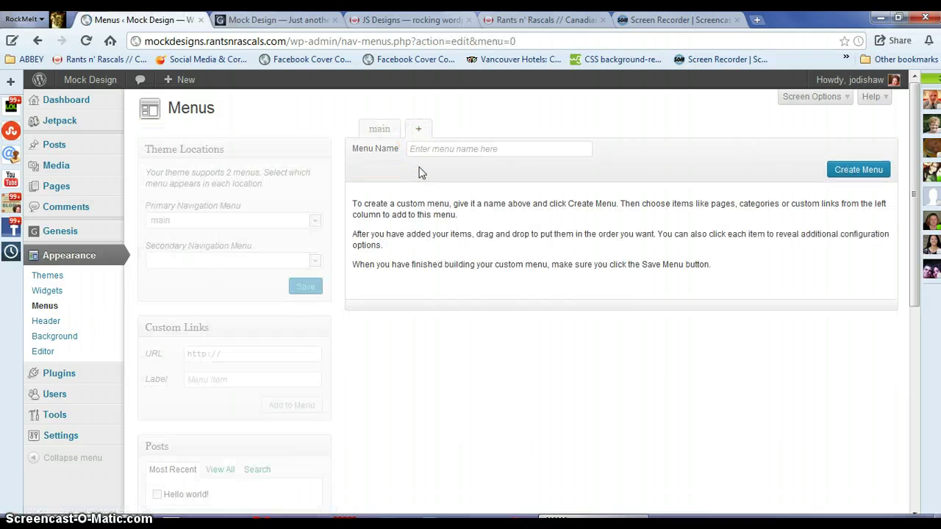
{"action": "left_click", "coordinate": [434, 150]}
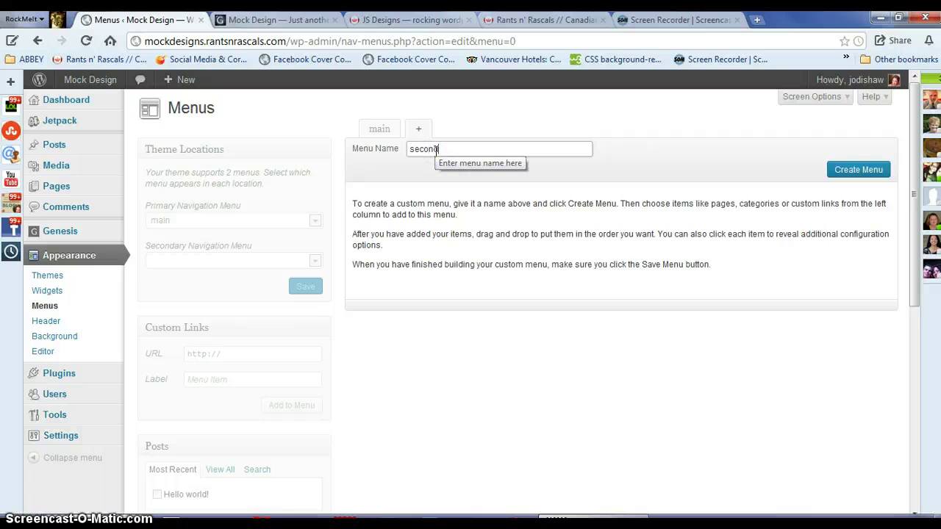
{"action": "type", "text": "secondary"}
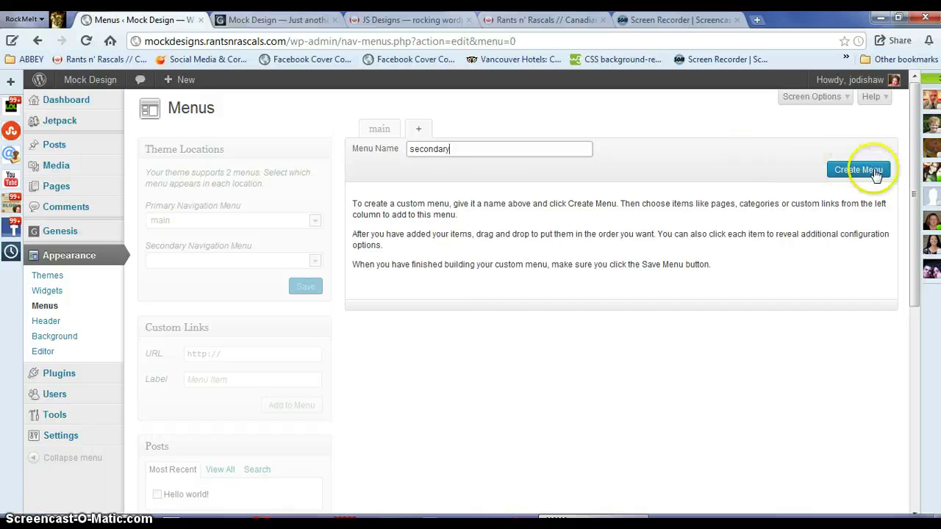
{"action": "left_click", "coordinate": [871, 170]}
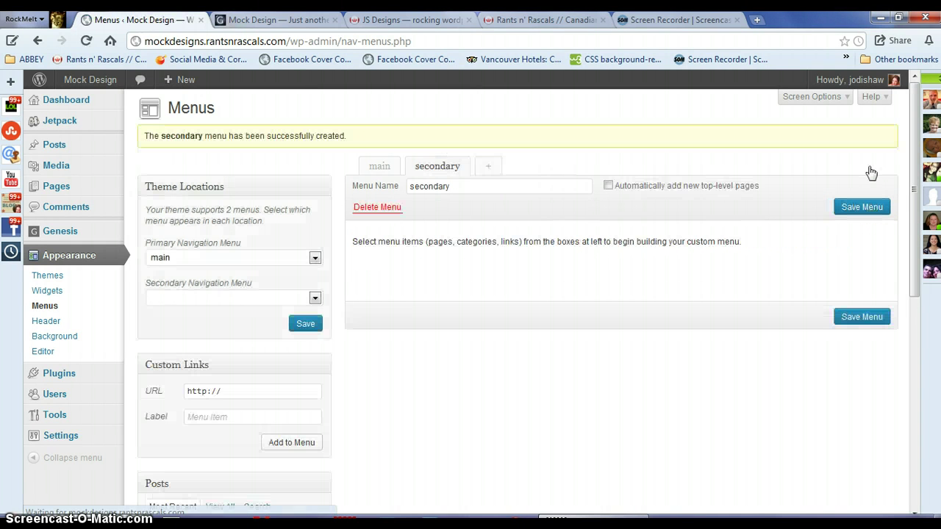
Step: Assign the secondary menu to the theme's Secondary Navigation Menu location and save the theme locations
{"action": "scroll", "coordinate": [400, 309], "scroll_direction": "down", "scroll_amount": 1}
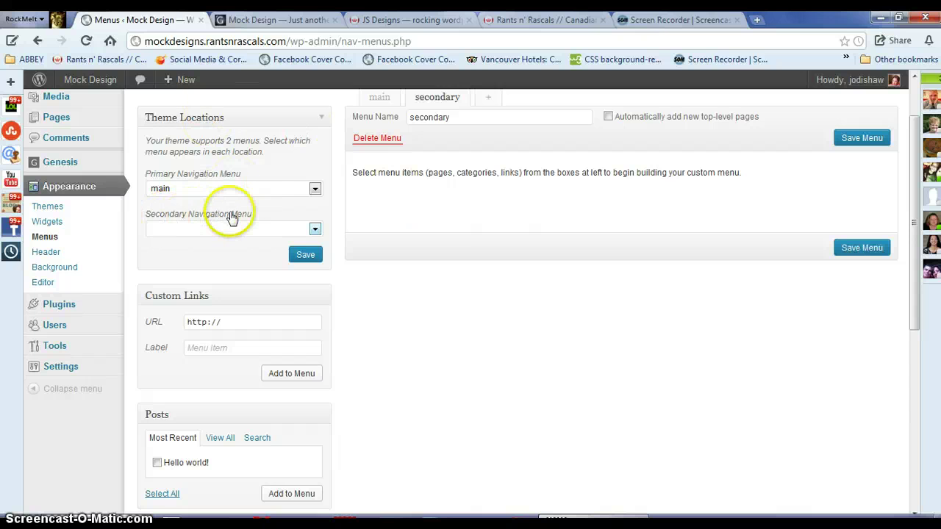
{"action": "left_click", "coordinate": [312, 230]}
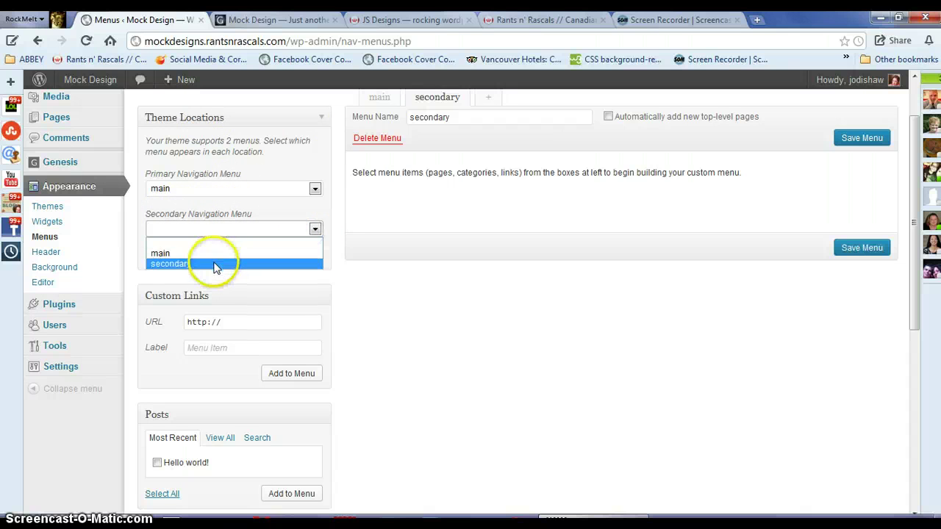
{"action": "left_click", "coordinate": [214, 264]}
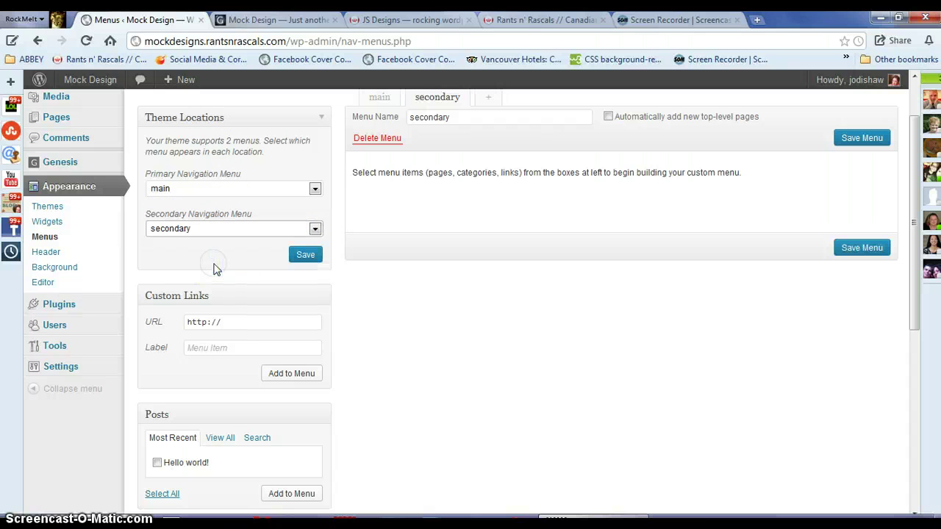
{"action": "left_click", "coordinate": [308, 255]}
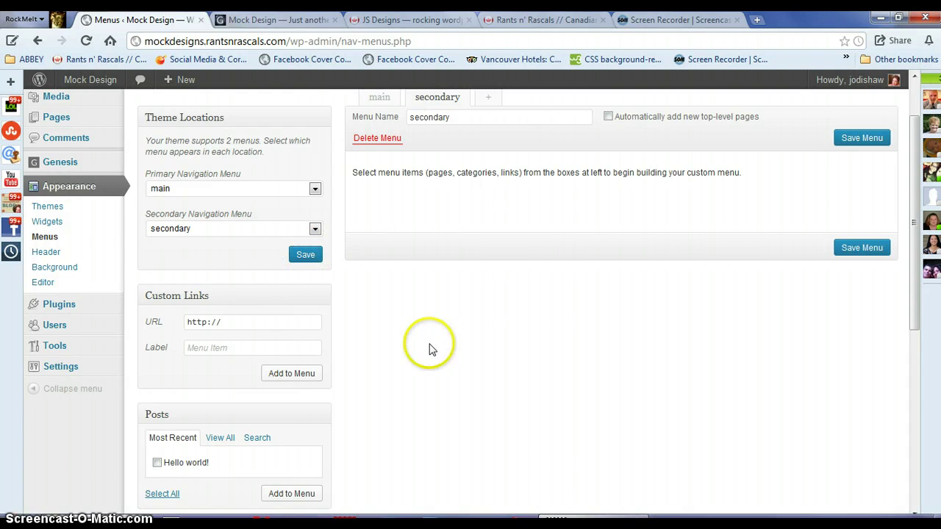
Step: Add the "Hello world!" post to the secondary menu
{"action": "scroll", "coordinate": [431, 348], "scroll_direction": "down", "scroll_amount": 3}
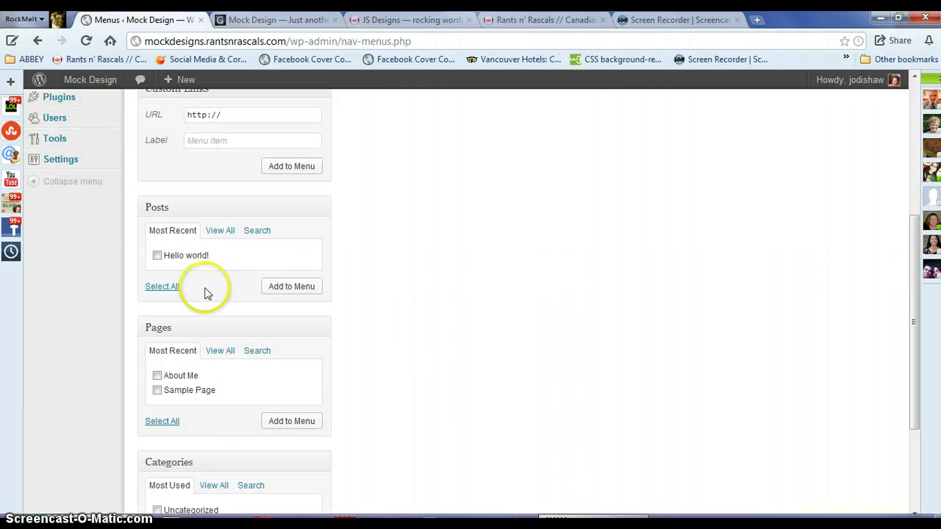
{"action": "left_click", "coordinate": [157, 255]}
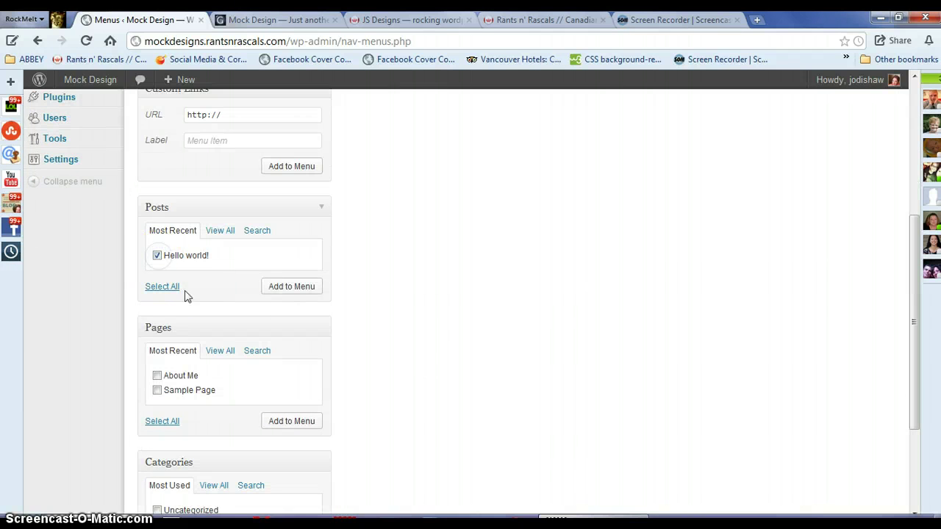
{"action": "left_click", "coordinate": [292, 287]}
{"action": "scroll", "coordinate": [414, 305], "scroll_direction": "down", "scroll_amount": 2}
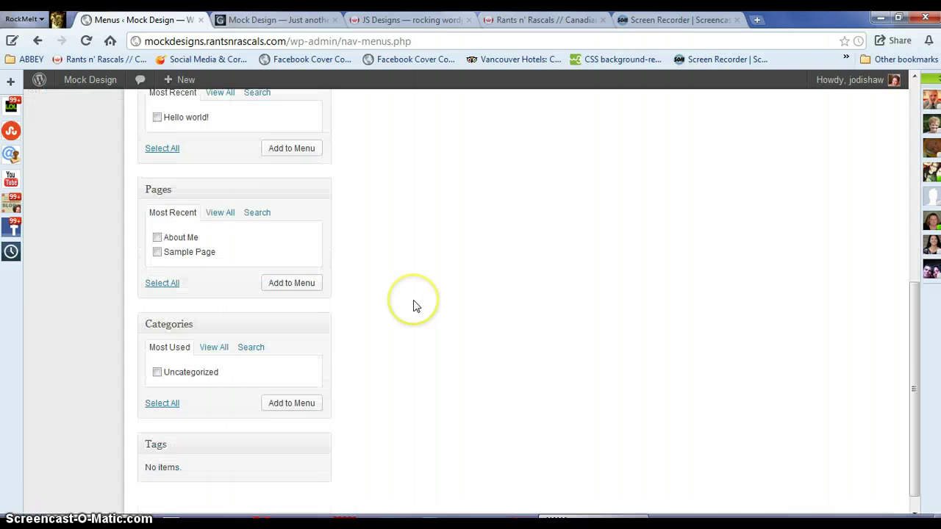
Step: Add the About Me page and the Uncategorized category to the secondary menu
{"action": "left_click", "coordinate": [157, 238]}
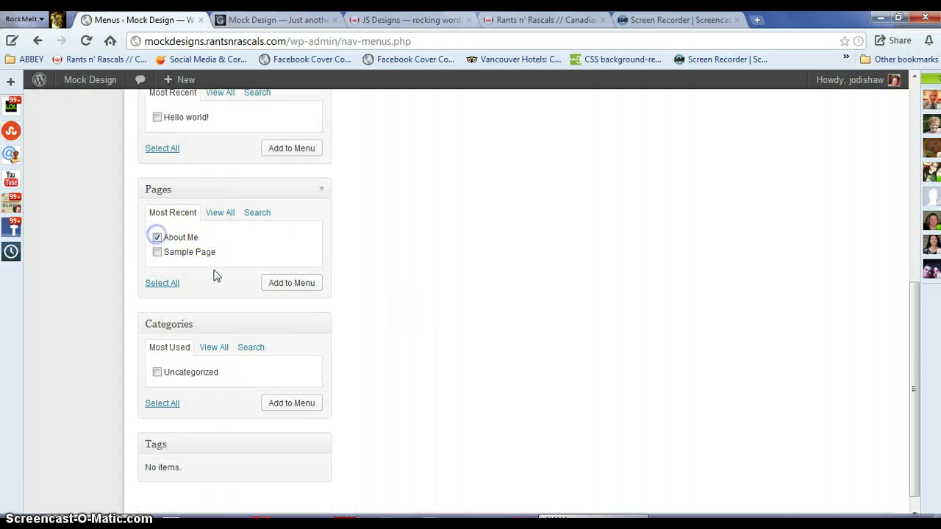
{"action": "left_click", "coordinate": [292, 286]}
{"action": "left_click", "coordinate": [157, 372]}
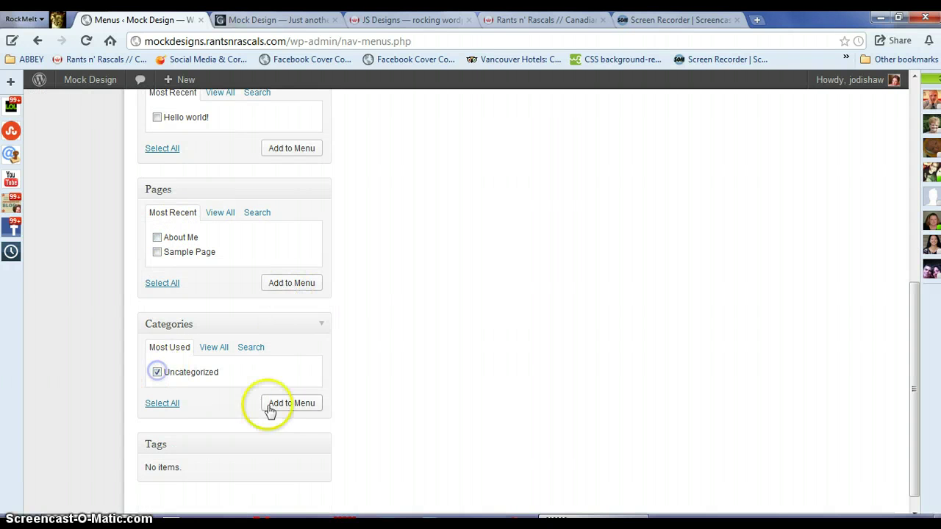
{"action": "left_click", "coordinate": [293, 403]}
Step: Relabel the Uncategorized item as "Fun & Funky Stuff", move About Me above Hello world!, and save the secondary menu
{"action": "scroll", "coordinate": [607, 349], "scroll_direction": "up", "scroll_amount": 3}
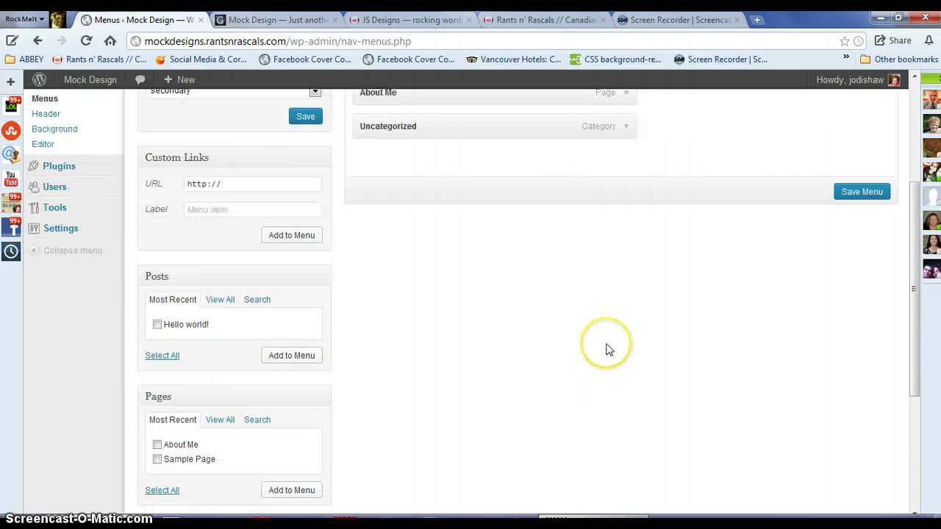
{"action": "scroll", "coordinate": [607, 349], "scroll_direction": "up", "scroll_amount": 2}
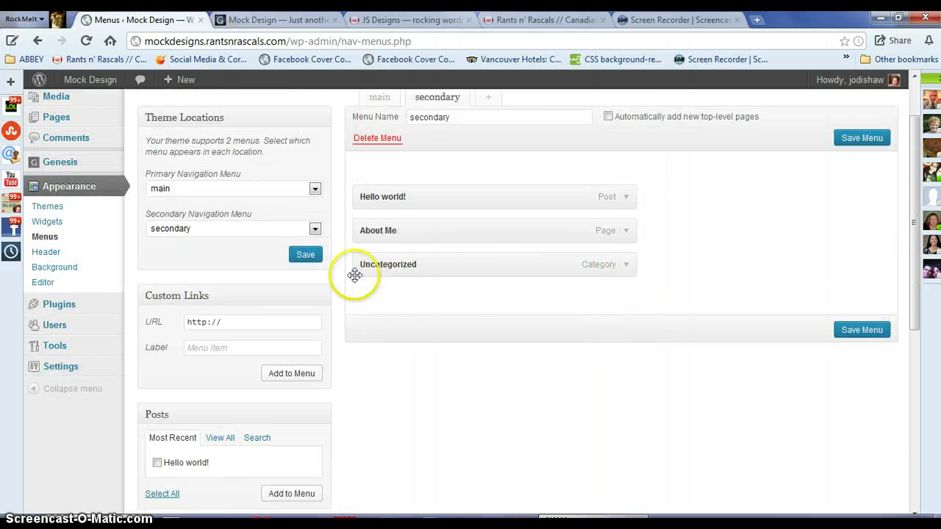
{"action": "left_click", "coordinate": [625, 266]}
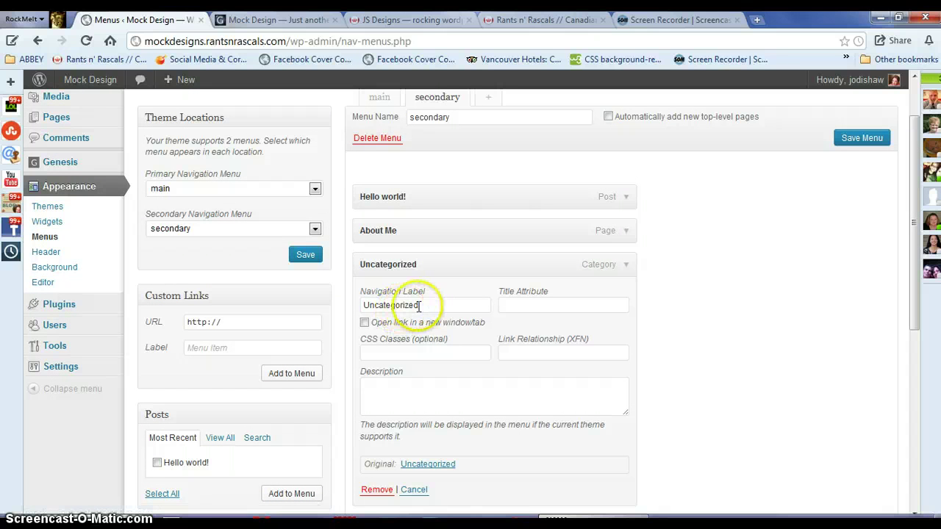
{"action": "left_click_drag", "start_coordinate": [419, 306], "coordinate": [320, 312]}
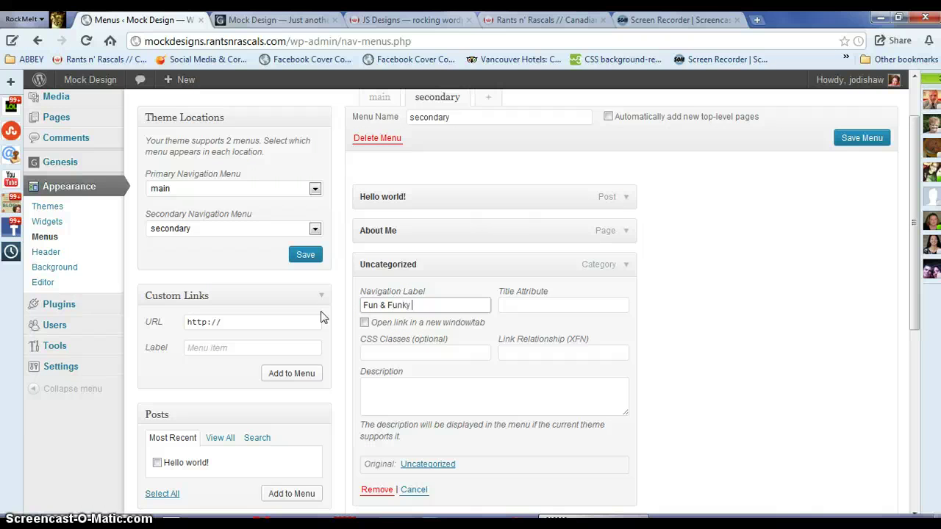
{"action": "left_click", "coordinate": [625, 266]}
{"action": "left_click_drag", "start_coordinate": [420, 227], "coordinate": [418, 193]}
{"action": "left_click", "coordinate": [848, 328]}
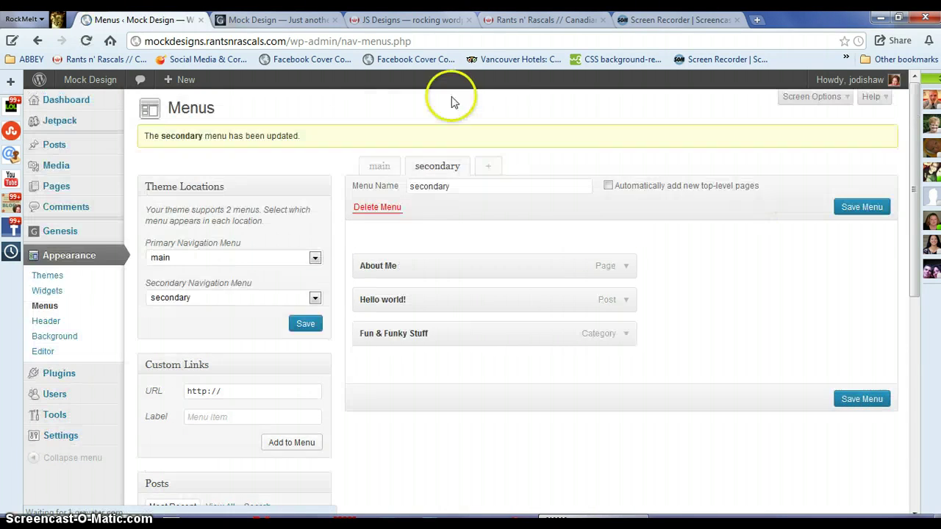
Step: Reload the Mock Design site's front page to check the secondary menu under the primary one
{"action": "left_click", "coordinate": [283, 20]}
{"action": "left_click", "coordinate": [302, 42]}
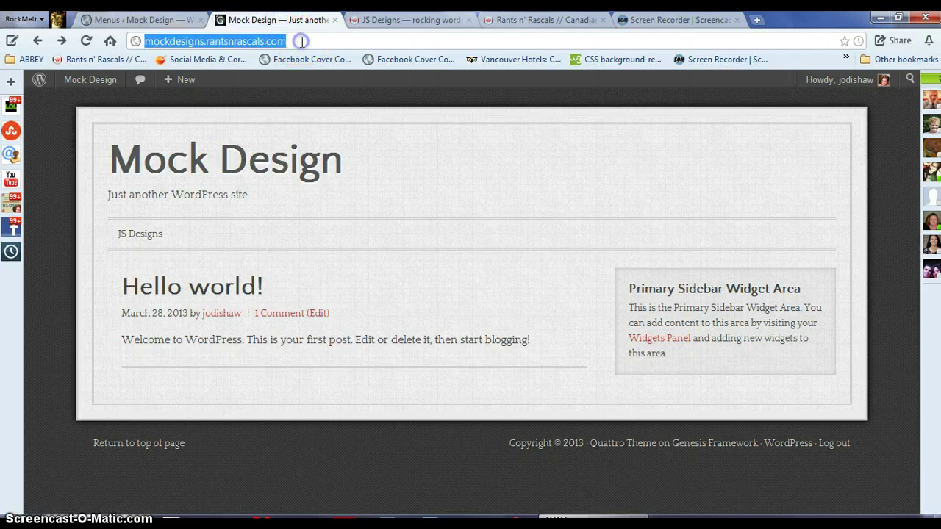
{"action": "key", "text": "Return"}
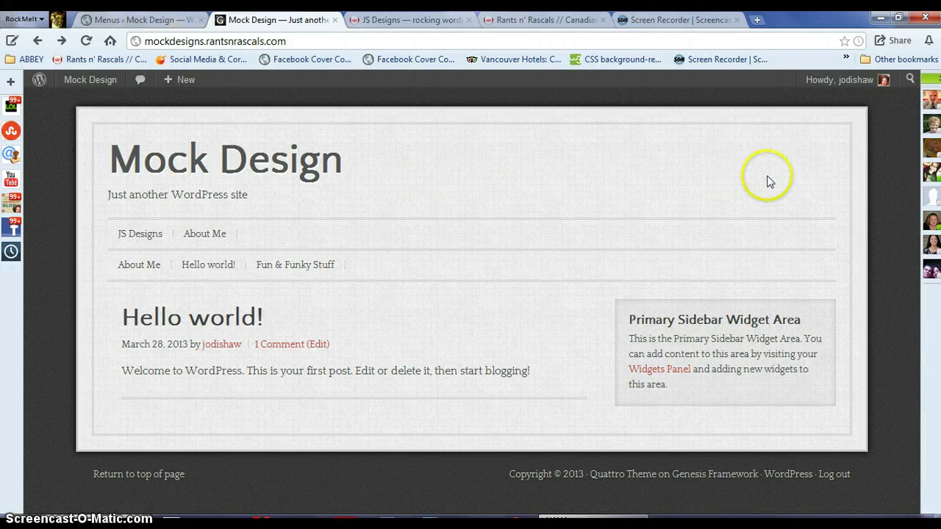
Step: Back on the Menus admin page, clear the Secondary Navigation Menu theme location and save the locations
{"action": "left_click", "coordinate": [114, 22]}
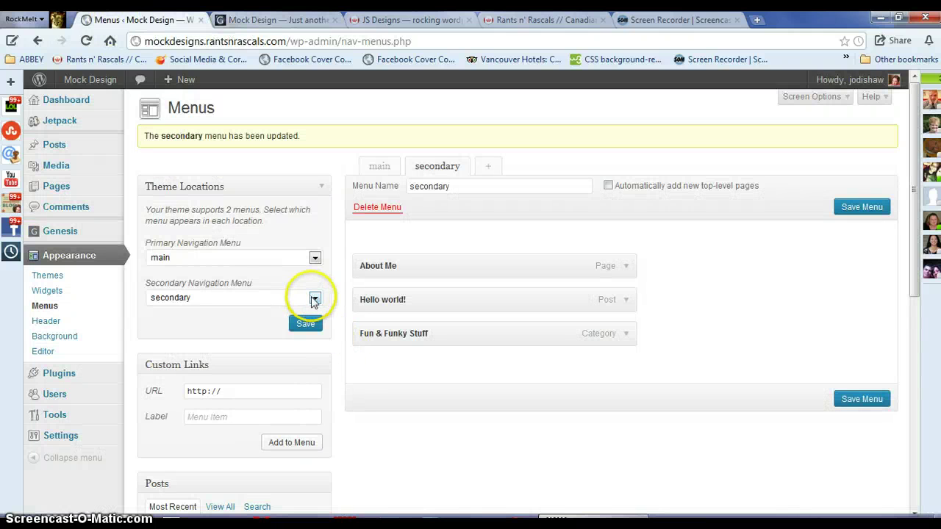
{"action": "left_click", "coordinate": [314, 299]}
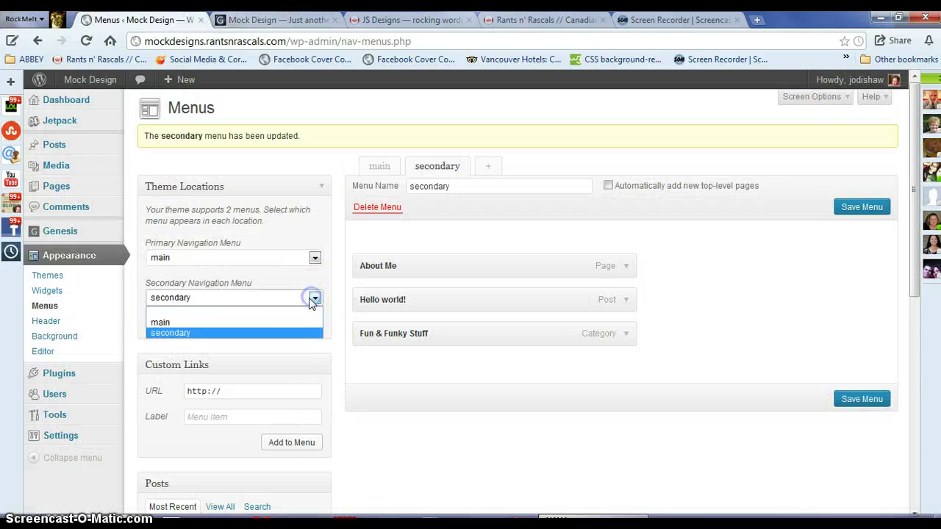
{"action": "left_click", "coordinate": [261, 316]}
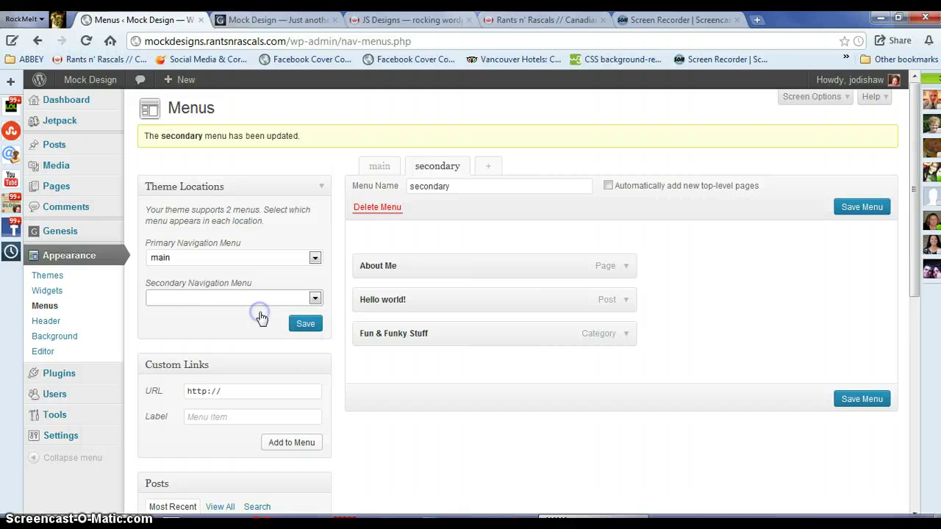
{"action": "left_click", "coordinate": [304, 331]}
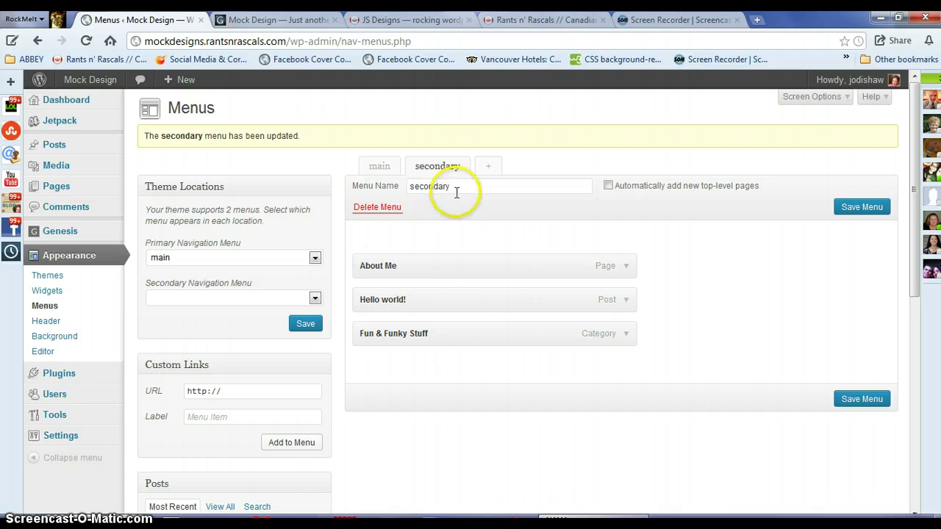
Step: Rename the secondary menu as "header navigation" and save it
{"action": "left_click_drag", "start_coordinate": [456, 189], "coordinate": [397, 191]}
{"action": "type", "text": "h"}
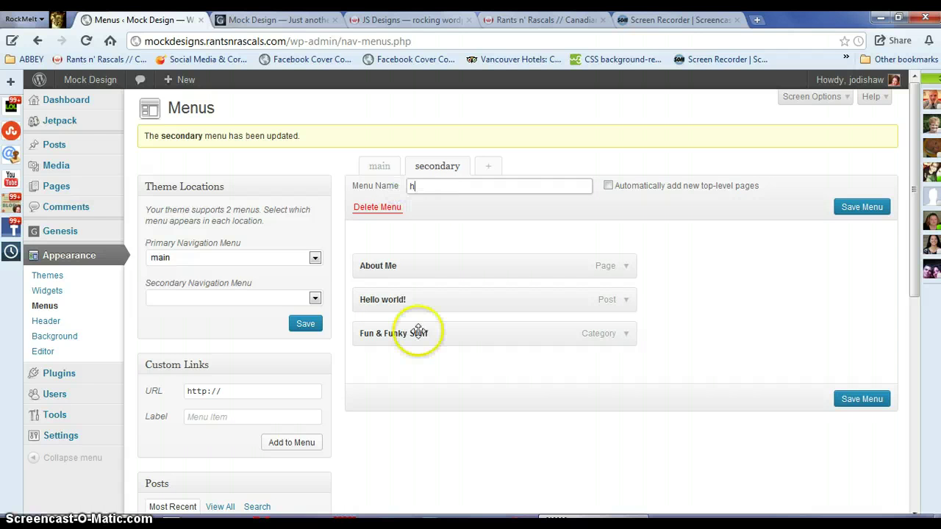
{"action": "type", "text": "eder"}
{"action": "key", "text": "BackSpace"}
{"action": "type", "text": "ad"}
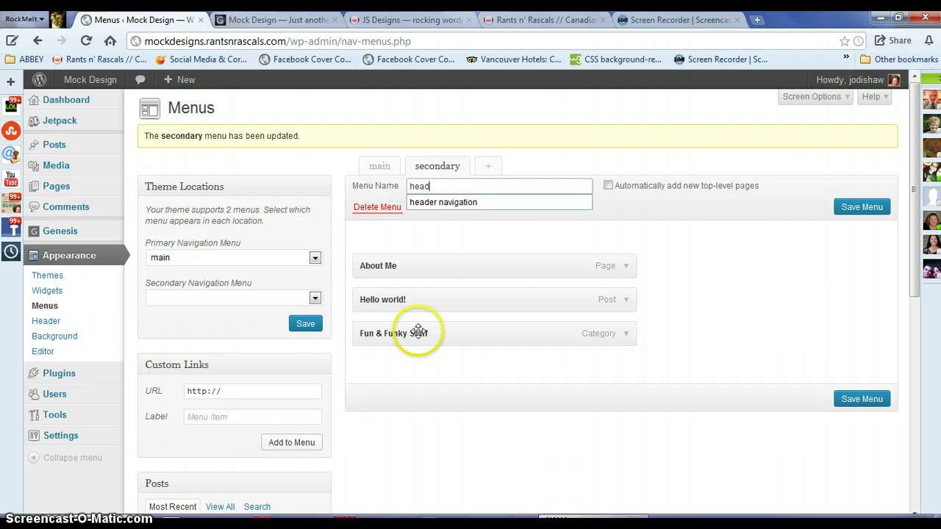
{"action": "type", "text": "er naiv"}
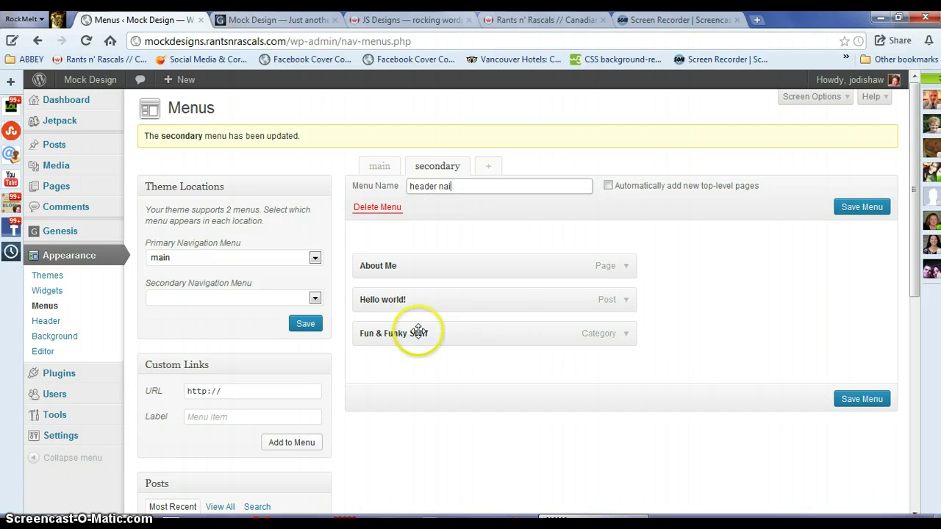
{"action": "key", "text": "BackSpace"}
{"action": "type", "text": "v"}
{"action": "key", "text": "Down"}
{"action": "key", "text": "Return"}
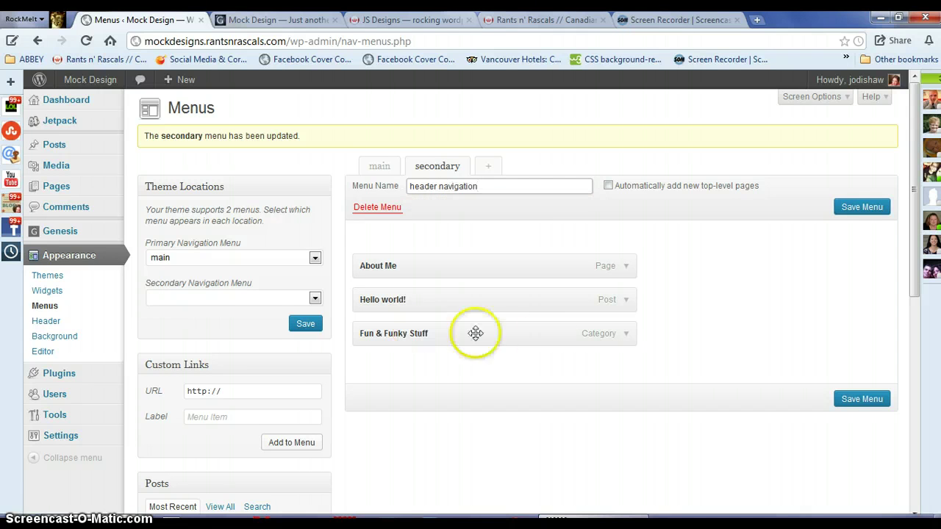
{"action": "left_click", "coordinate": [874, 404]}
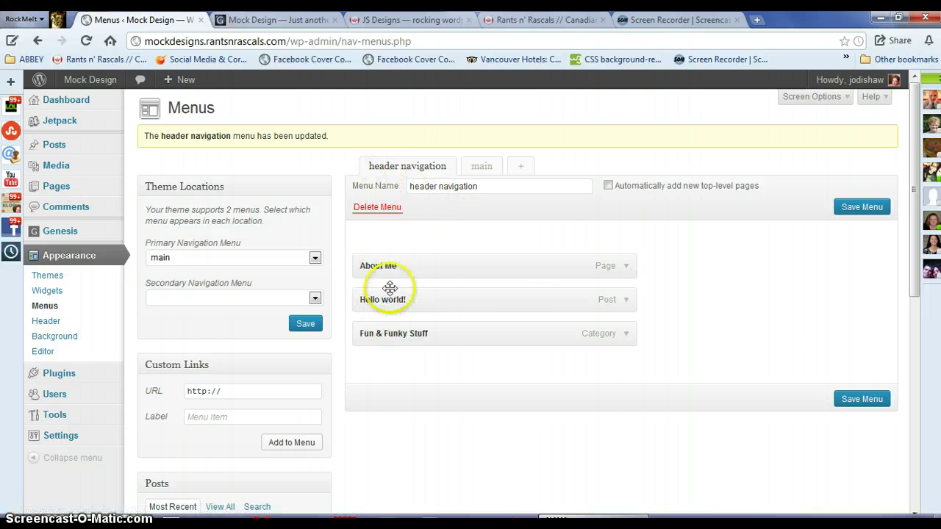
Step: Go to the Widgets admin page and delete the existing Custom Menu widget from the Header Right area
{"action": "left_click", "coordinate": [297, 20]}
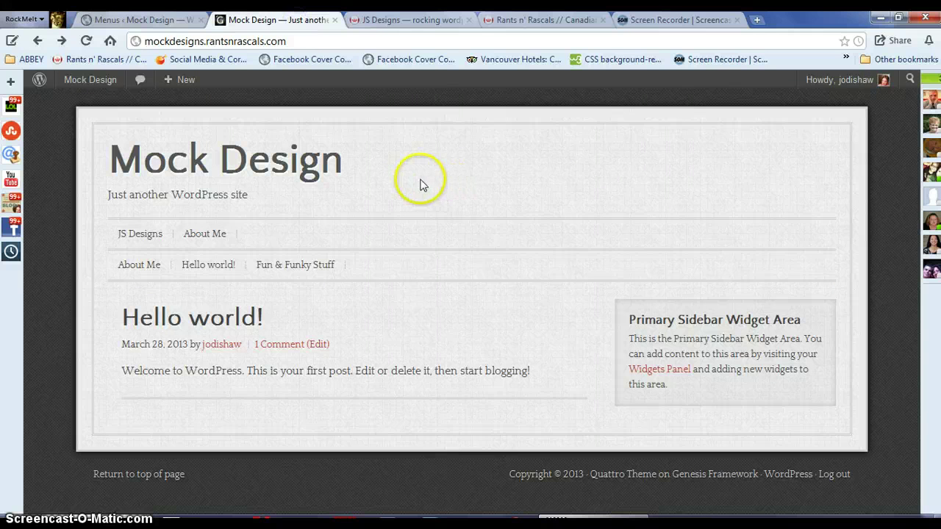
{"action": "left_click", "coordinate": [120, 22]}
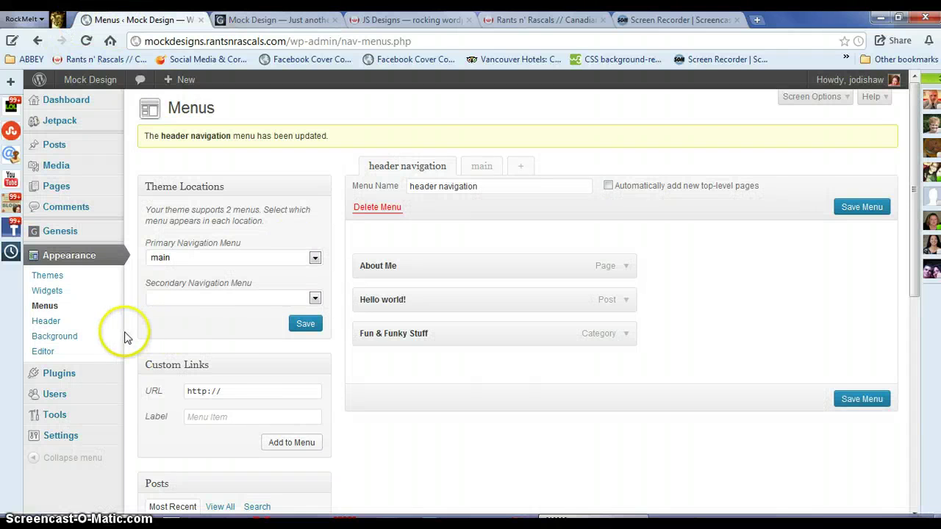
{"action": "left_click", "coordinate": [47, 293]}
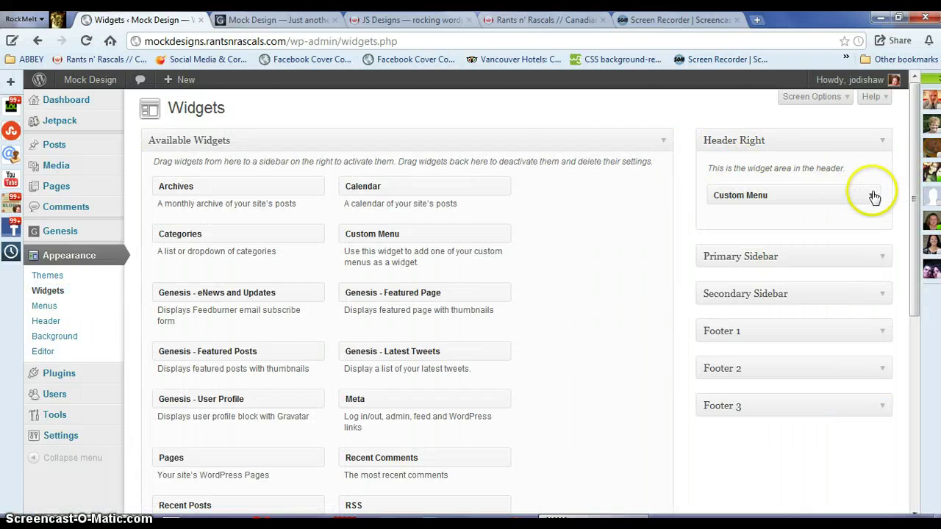
{"action": "left_click", "coordinate": [871, 198]}
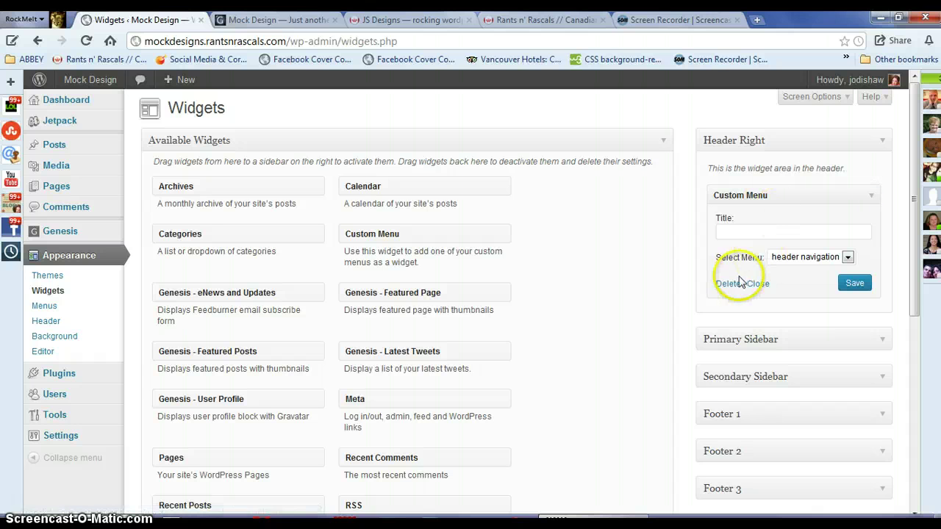
{"action": "left_click", "coordinate": [735, 279]}
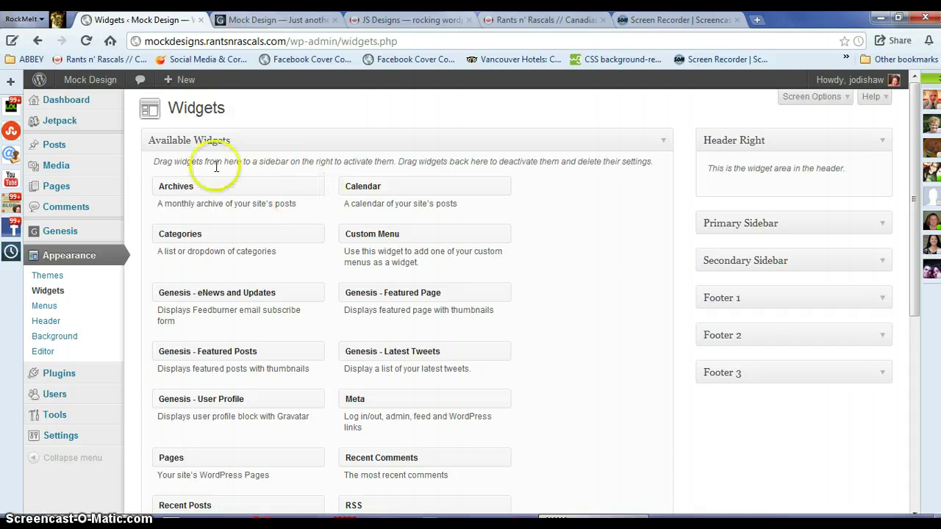
Step: Add a Custom Menu widget to the Header Right widget area
{"action": "scroll", "coordinate": [250, 220], "scroll_direction": "down", "scroll_amount": 2}
{"action": "scroll", "coordinate": [266, 265], "scroll_direction": "down", "scroll_amount": 3}
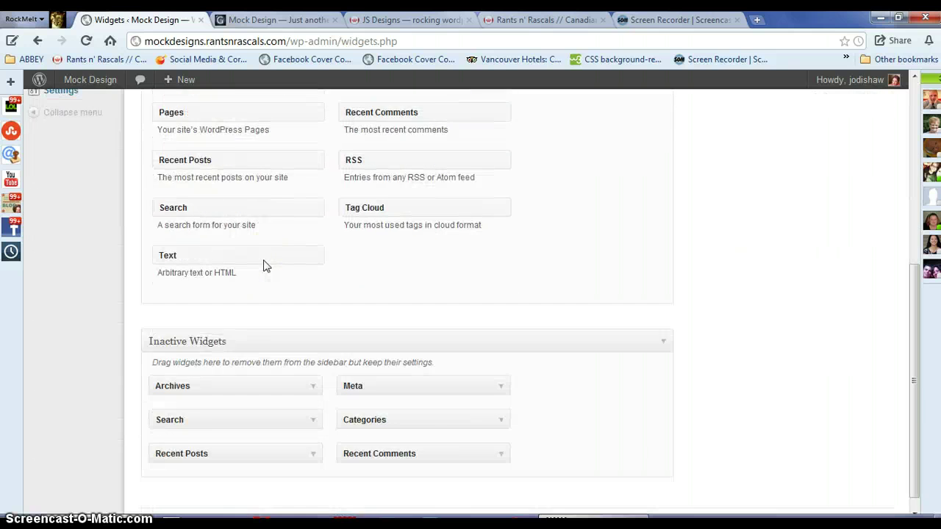
{"action": "scroll", "coordinate": [266, 266], "scroll_direction": "up", "scroll_amount": 5}
{"action": "left_click", "coordinate": [395, 224]}
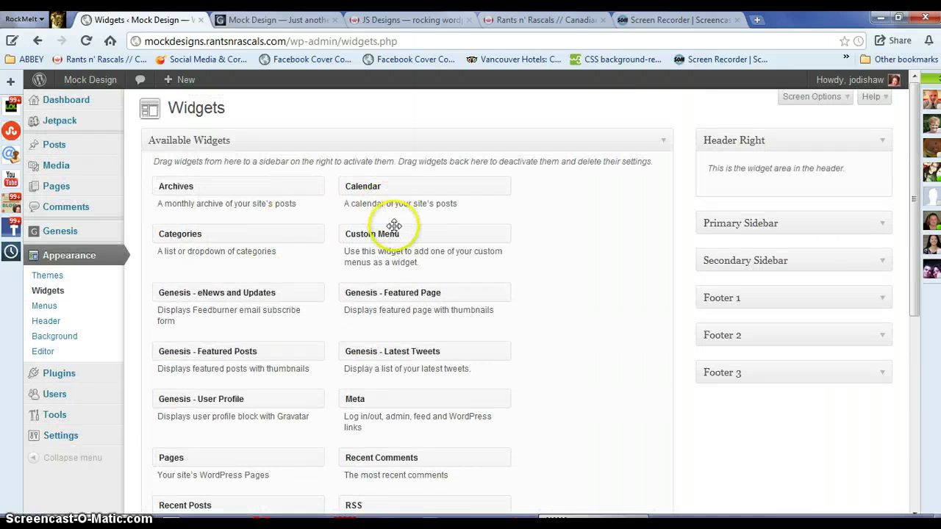
{"action": "left_click_drag", "start_coordinate": [374, 235], "coordinate": [744, 189]}
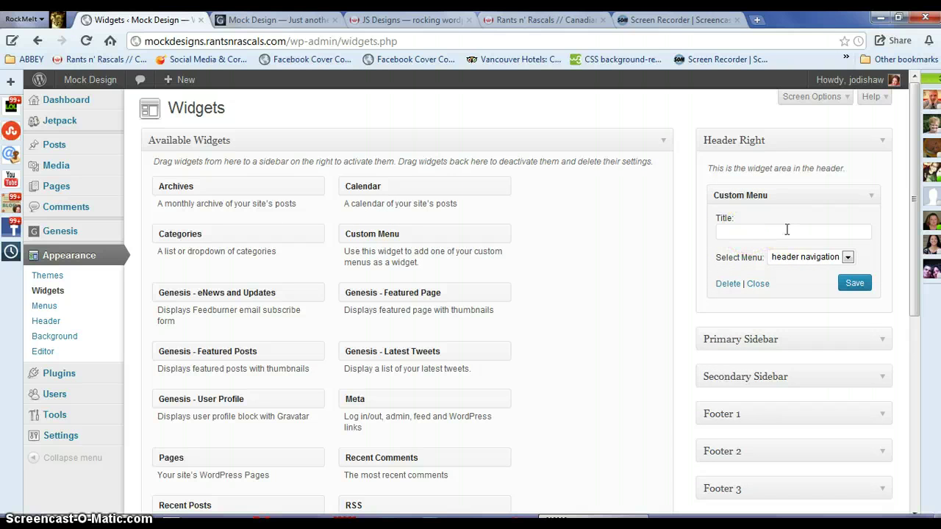
{"action": "left_click", "coordinate": [849, 256]}
{"action": "left_click", "coordinate": [844, 283]}
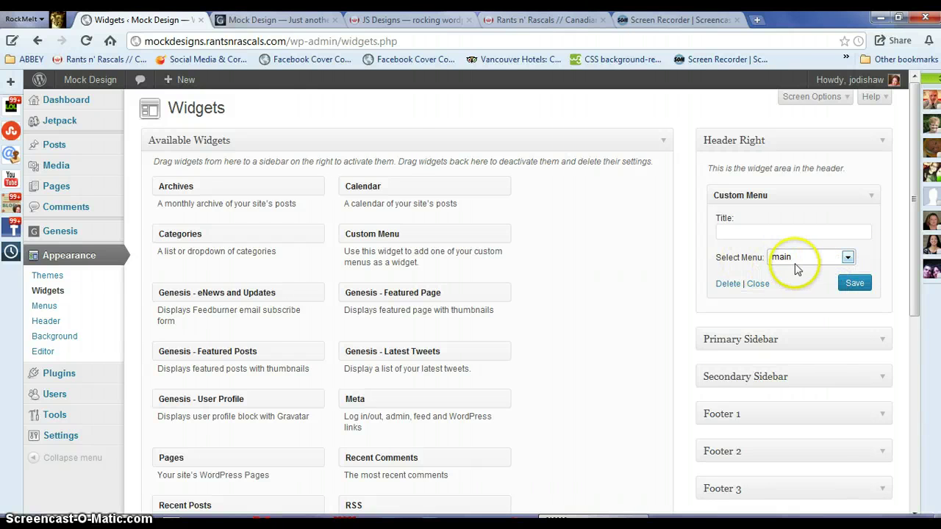
{"action": "left_click", "coordinate": [274, 23]}
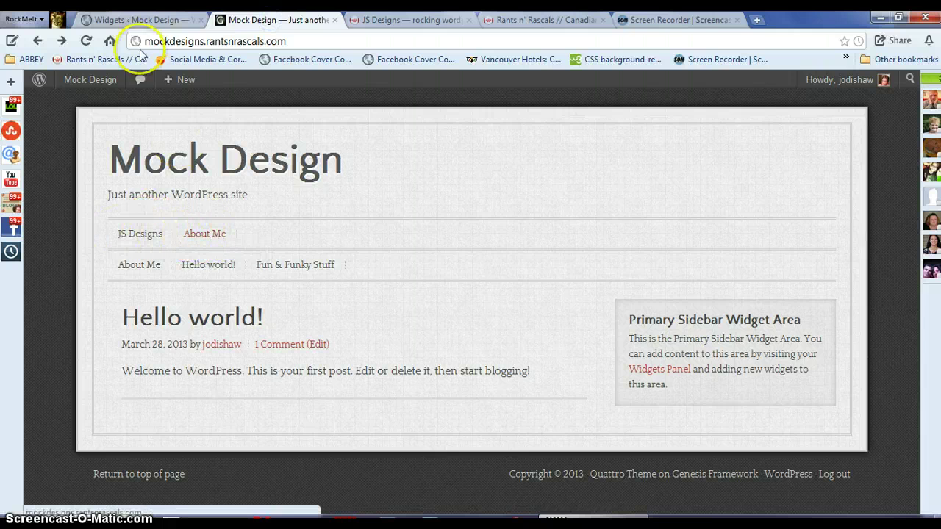
{"action": "left_click", "coordinate": [133, 21]}
Step: Set the Header Right Custom Menu widget to use the header navigation menu and save the widget
{"action": "left_click", "coordinate": [845, 259]}
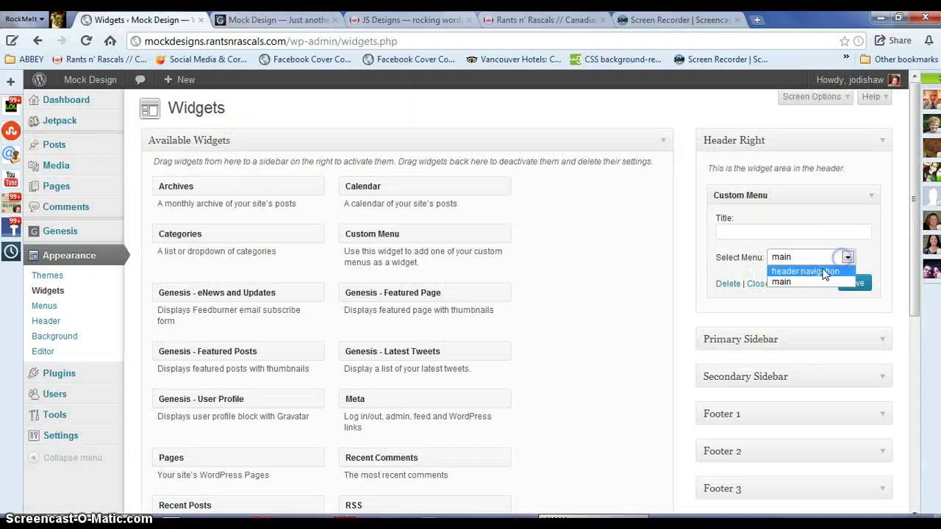
{"action": "left_click", "coordinate": [816, 270]}
{"action": "left_click", "coordinate": [854, 285]}
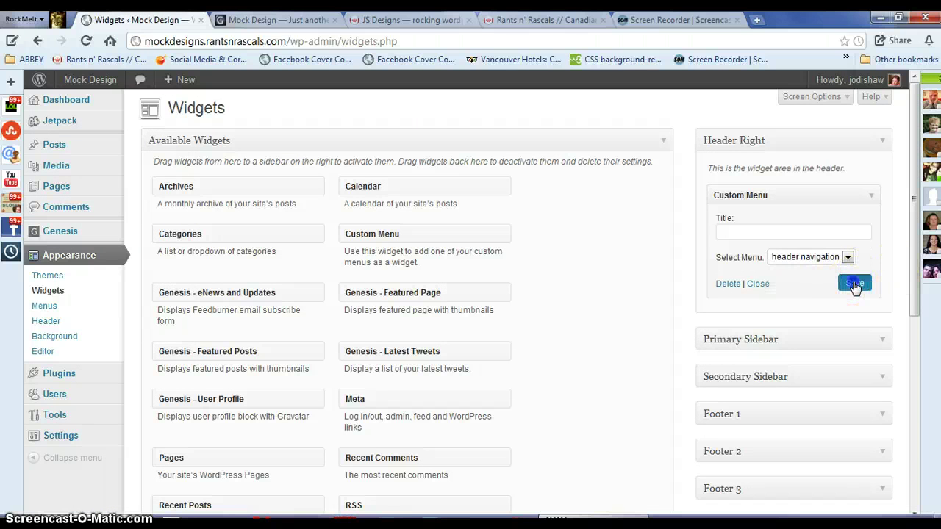
Step: Reload the Mock Design site to check the header navigation menu beside the site title, and close the page
{"action": "left_click", "coordinate": [278, 20]}
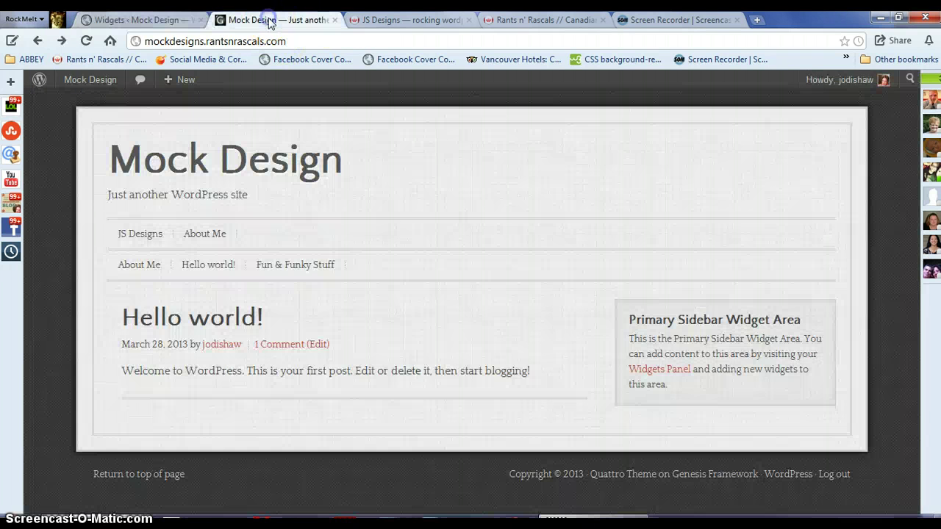
{"action": "left_click", "coordinate": [290, 40]}
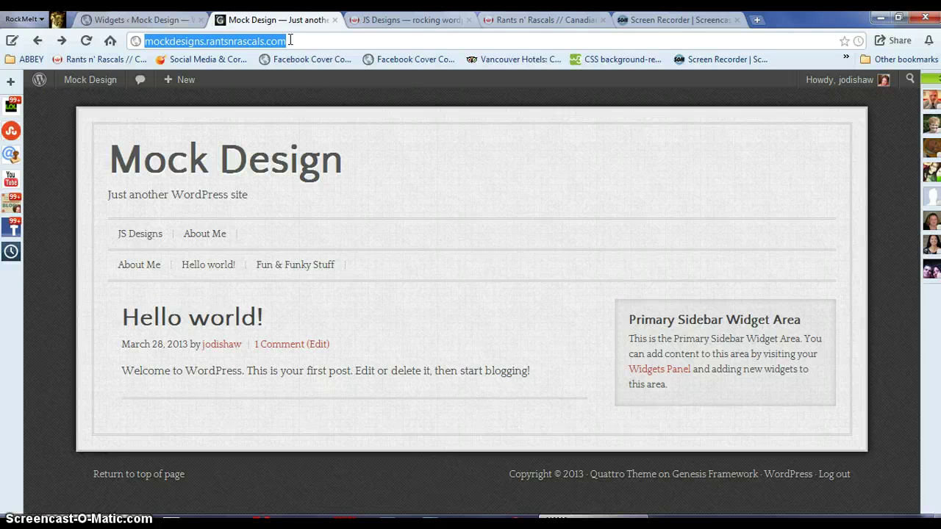
{"action": "key", "text": "Return"}
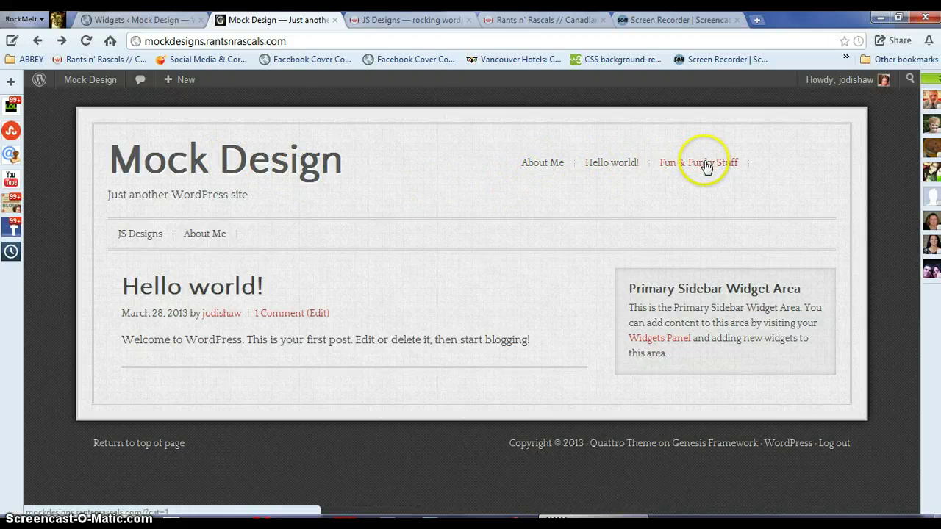
{"action": "left_click", "coordinate": [334, 21]}
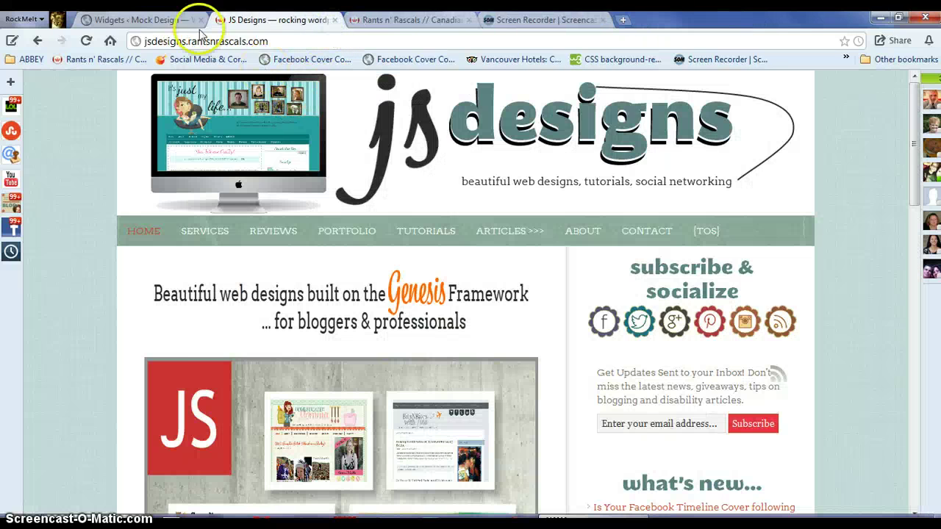
{"action": "left_click", "coordinate": [160, 22]}
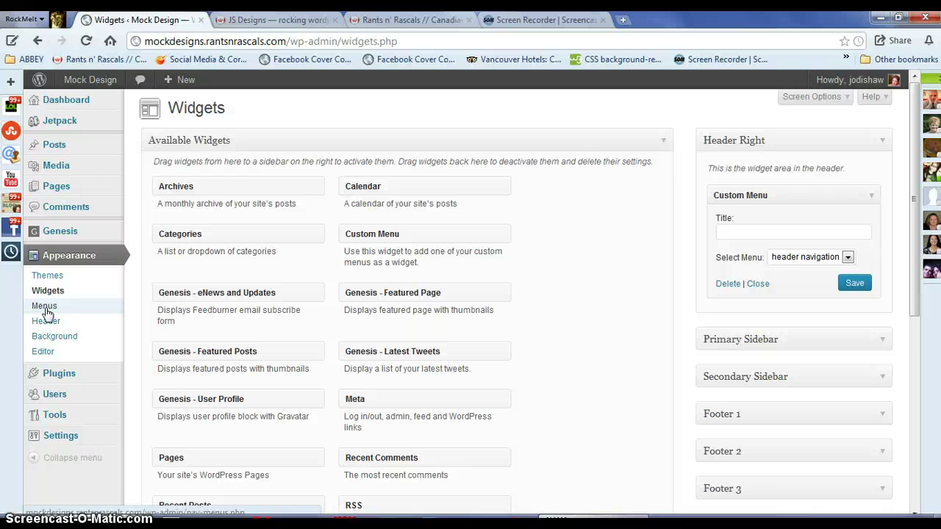
{"action": "left_click", "coordinate": [261, 22]}
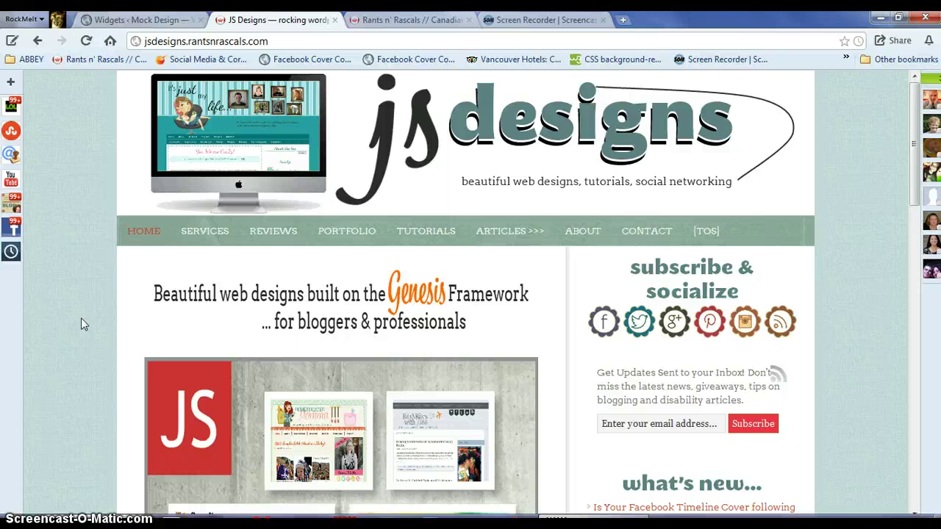
{"action": "left_click", "coordinate": [568, 20]}
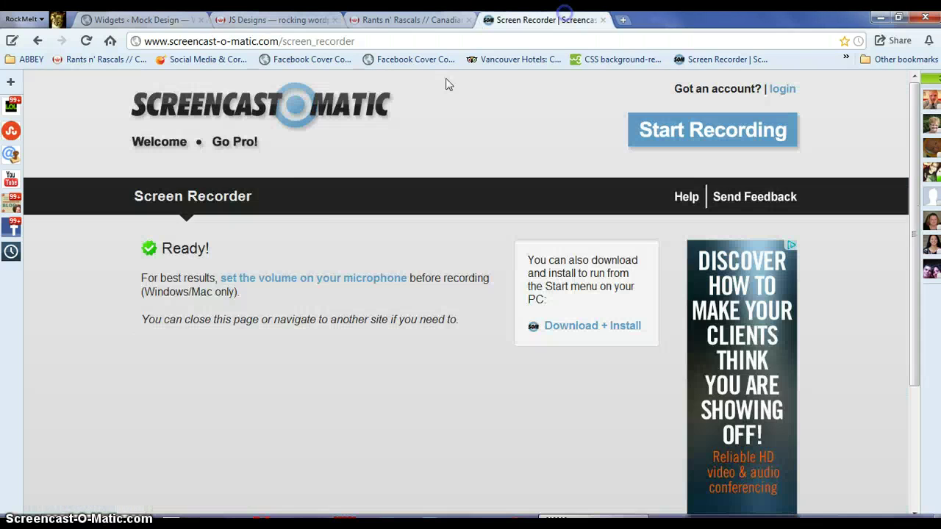